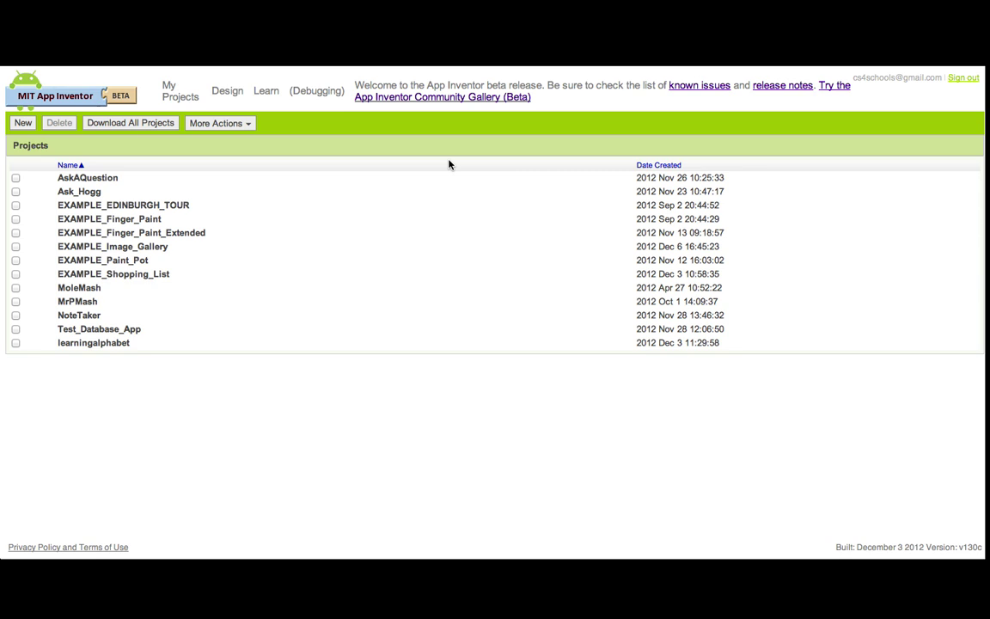
Step: Create a new project named Image_Gallery
left_click(23, 116)
left_click(22, 123)
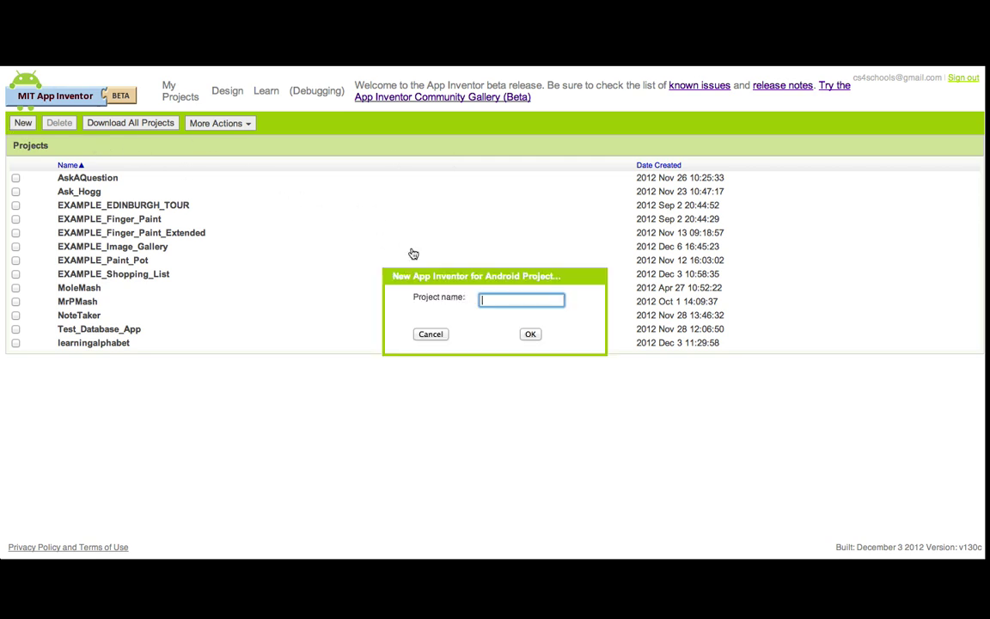
type("Image_Gallery")
left_click(530, 334)
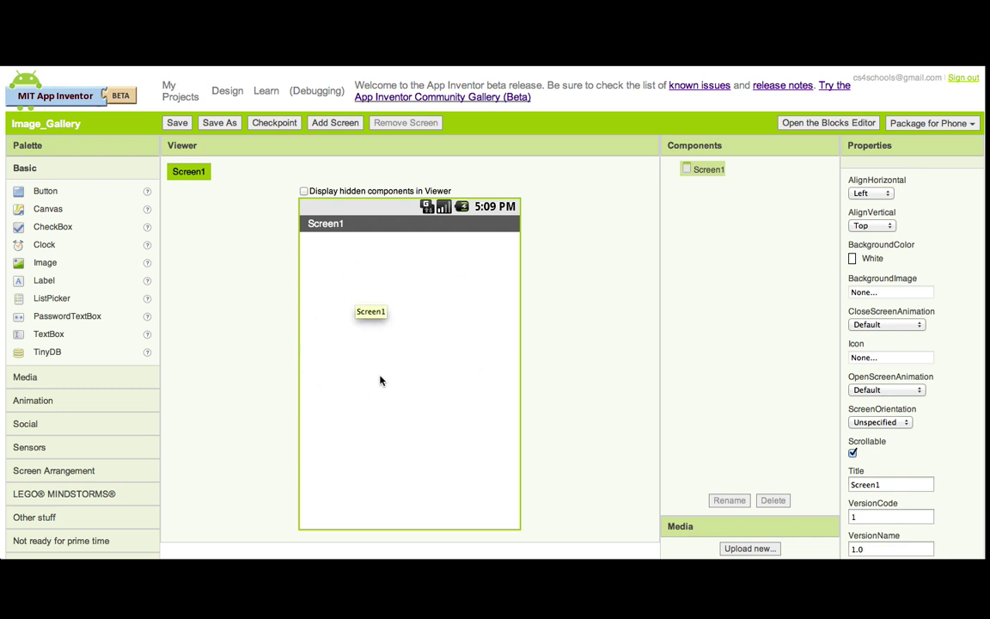
Step: Add a HorizontalArrangement to Screen1 and place a Canvas inside it
left_click(68, 471)
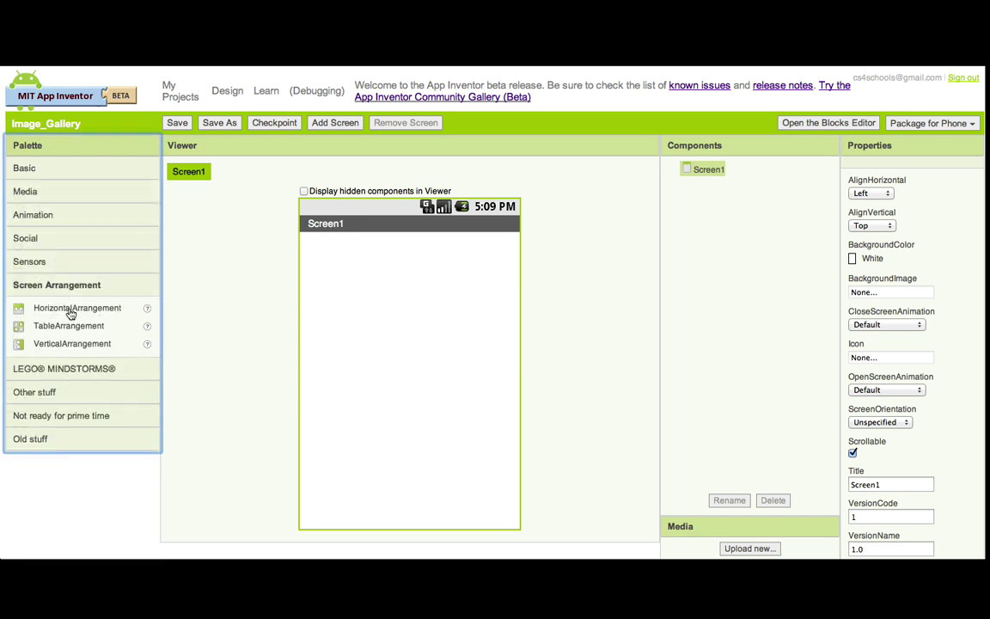
left_click_drag(71, 314, 372, 294)
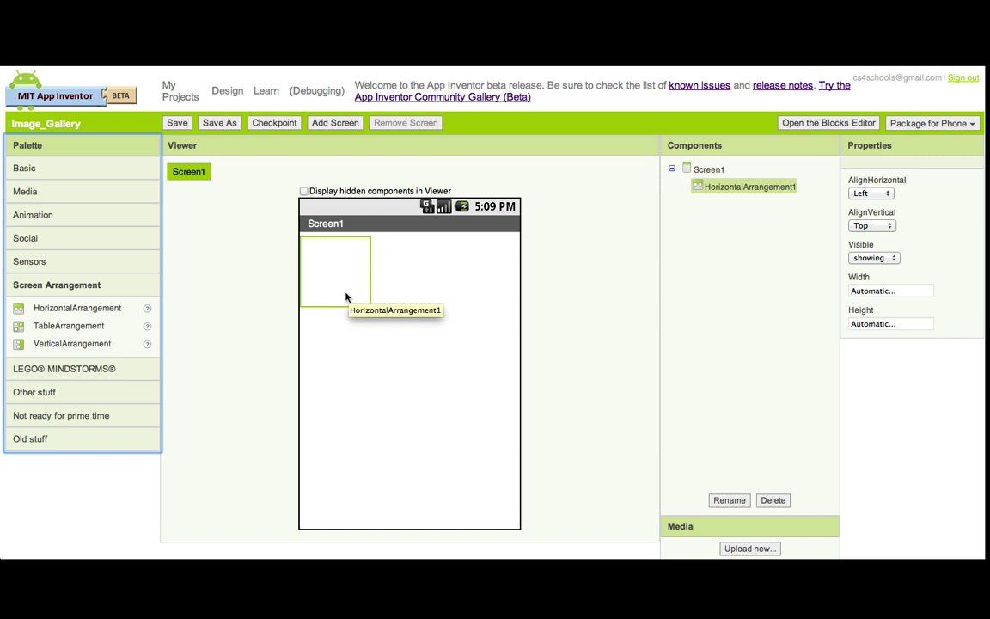
left_click(26, 170)
left_click_drag(51, 211, 315, 260)
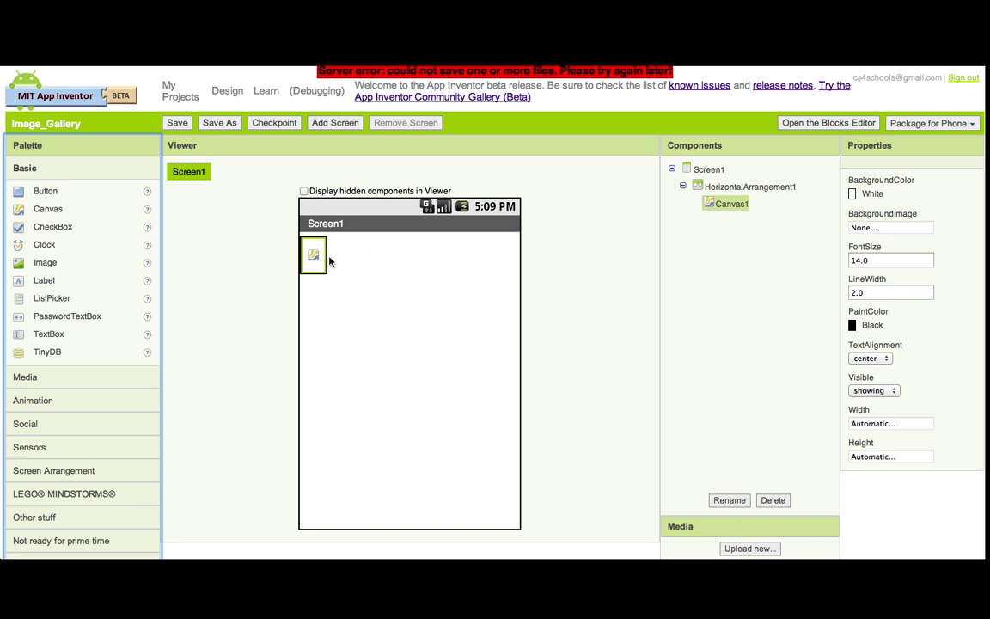
Step: Set both the width and height of HorizontalArrangement1 to Fill parent
left_click(731, 188)
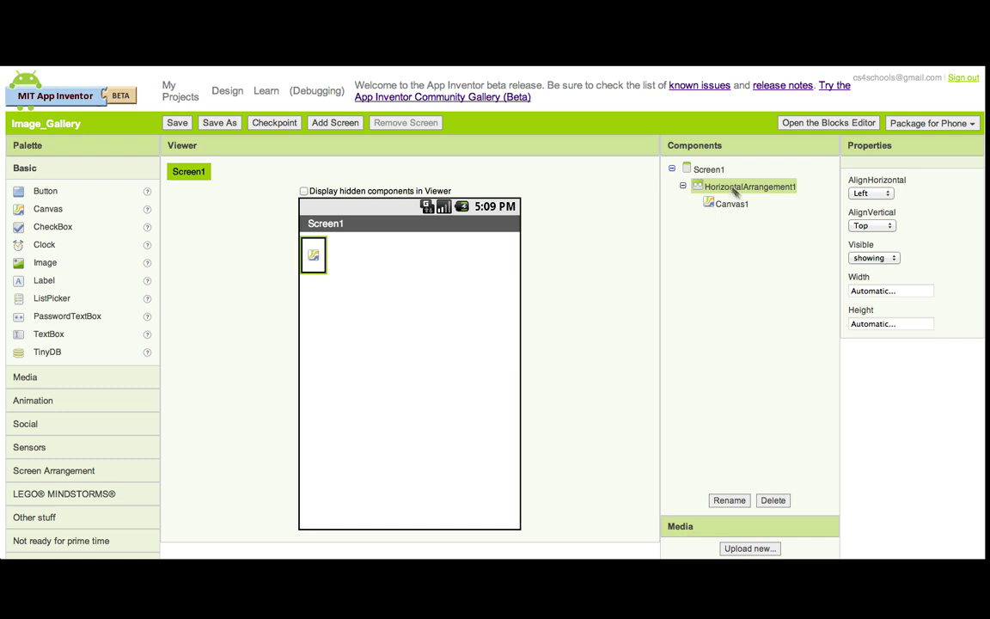
left_click(893, 292)
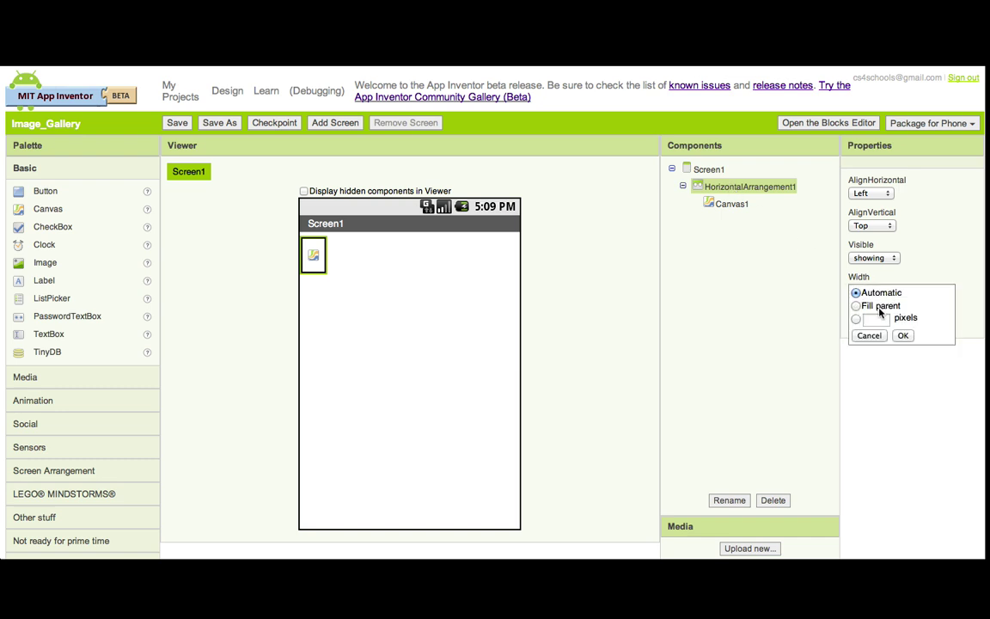
left_click(877, 307)
left_click(903, 335)
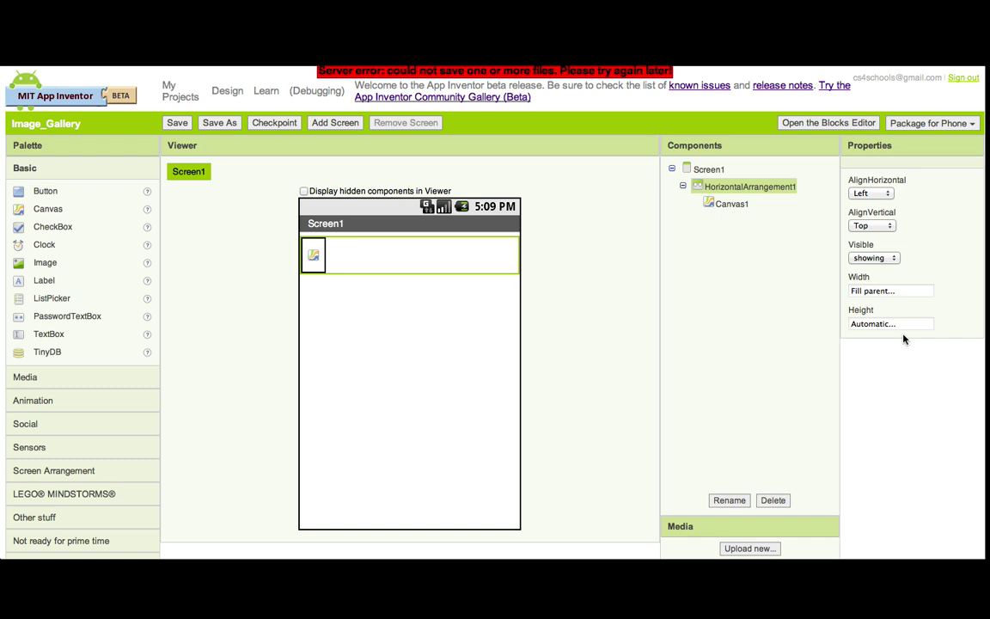
left_click(877, 324)
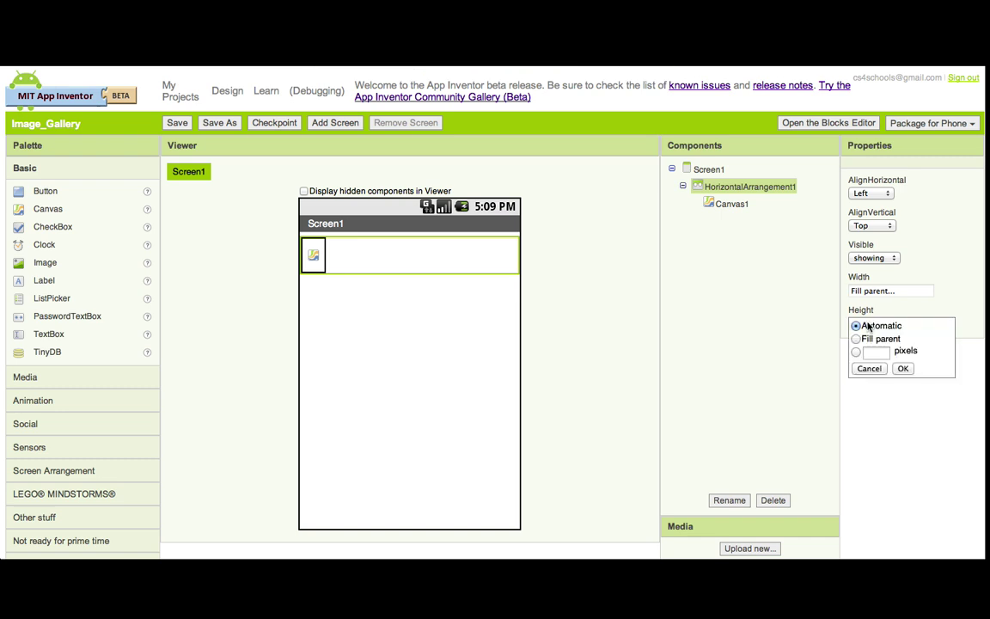
left_click(871, 340)
left_click(902, 369)
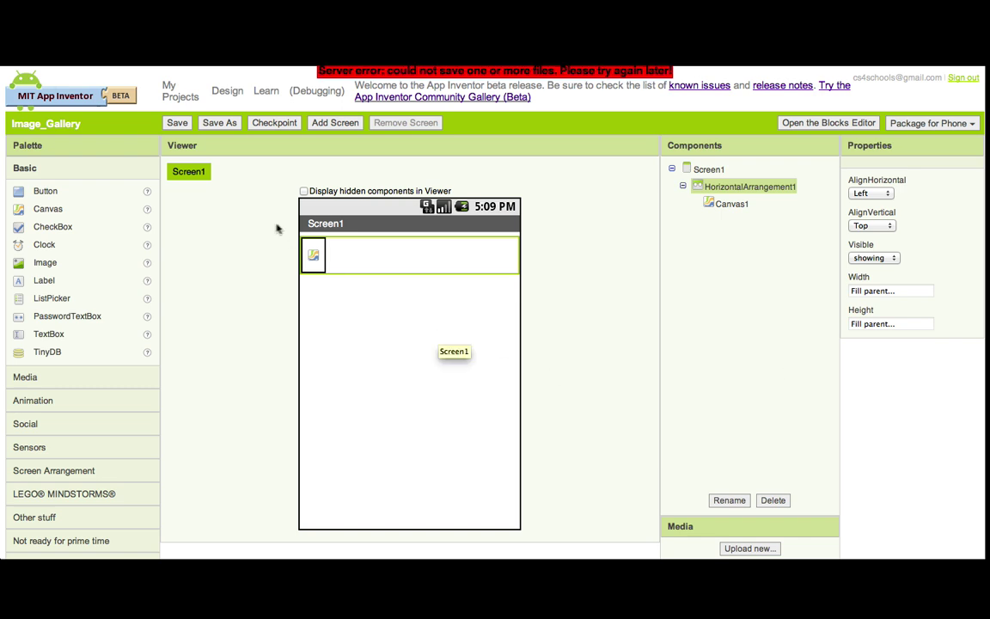
Step: Set Canvas1's width to 300 pixels and its height to 300 pixels
left_click(313, 255)
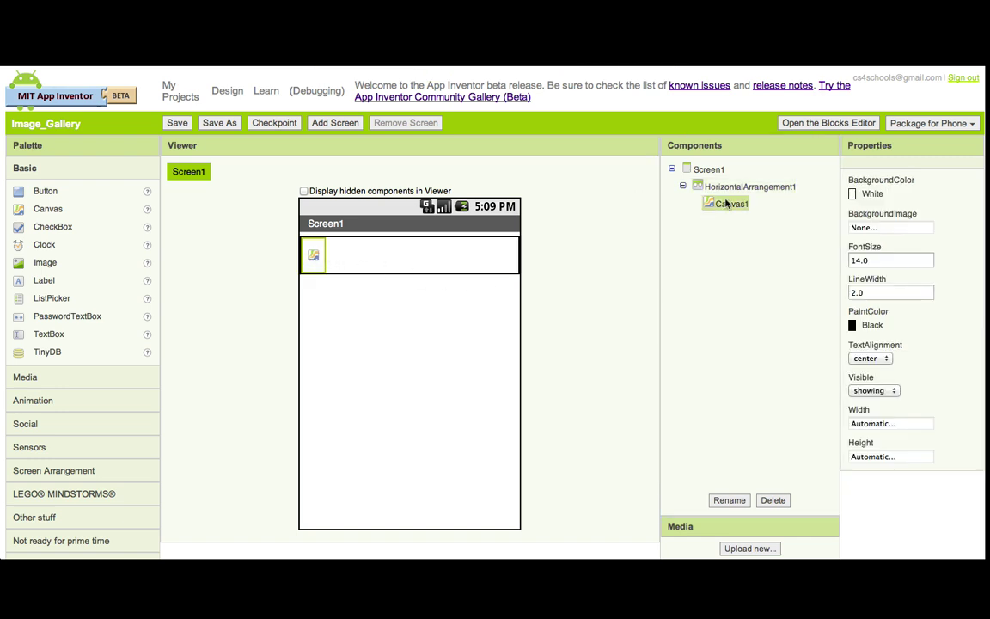
left_click(871, 423)
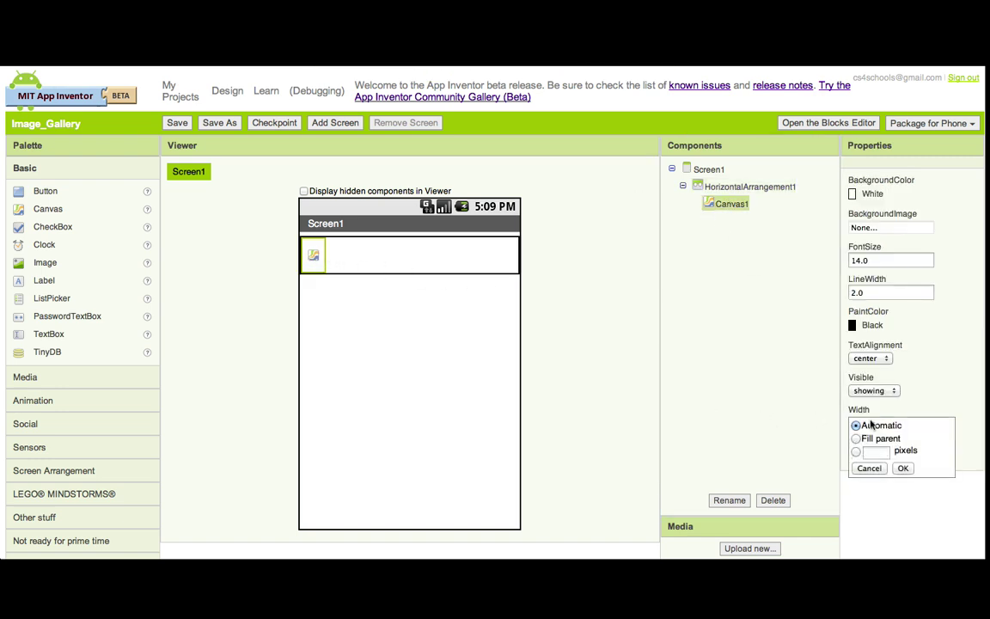
left_click(877, 456)
type("300")
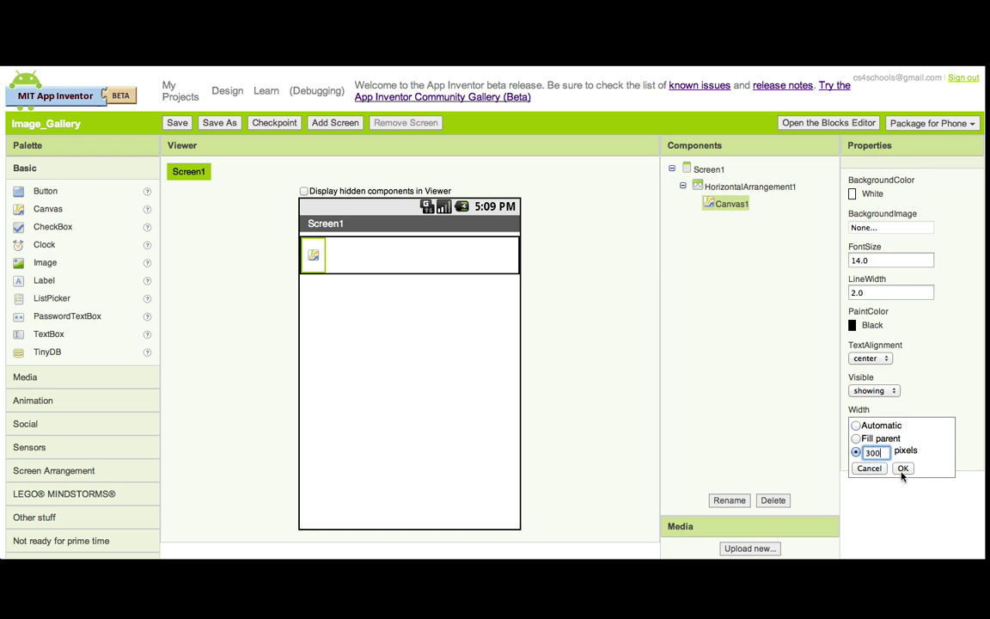
left_click(903, 468)
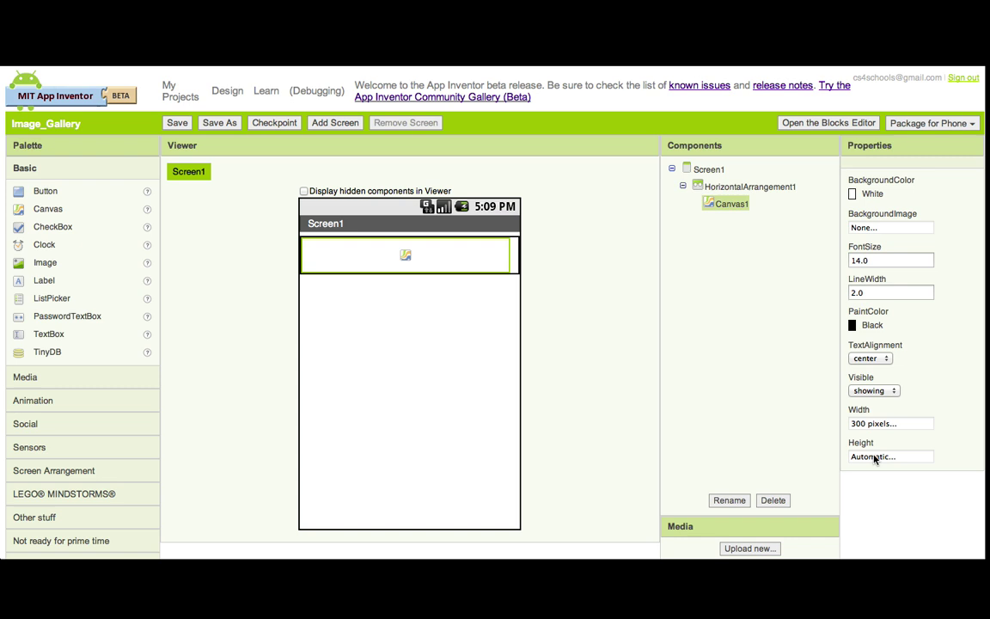
left_click(874, 457)
left_click(877, 484)
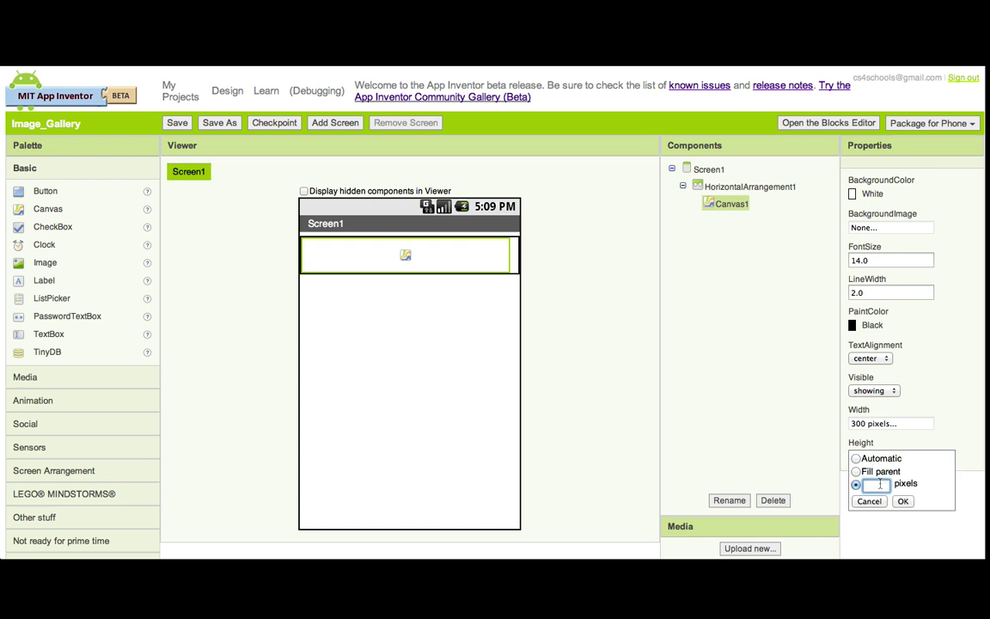
type("300")
left_click(902, 501)
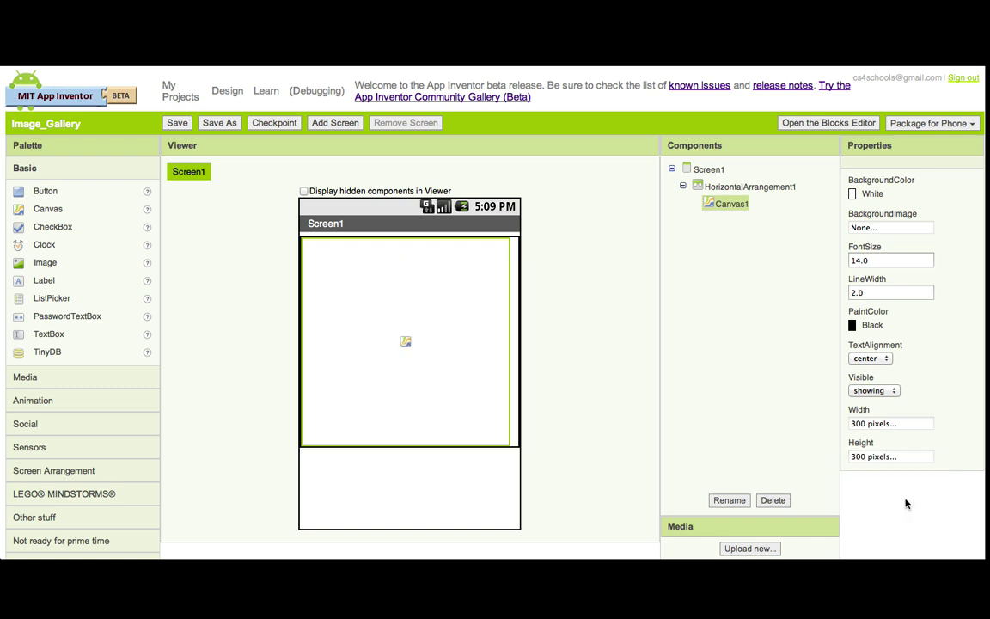
Step: Set the horizontal alignment of Screen1 and of HorizontalArrangement1 to Center
left_click(445, 489)
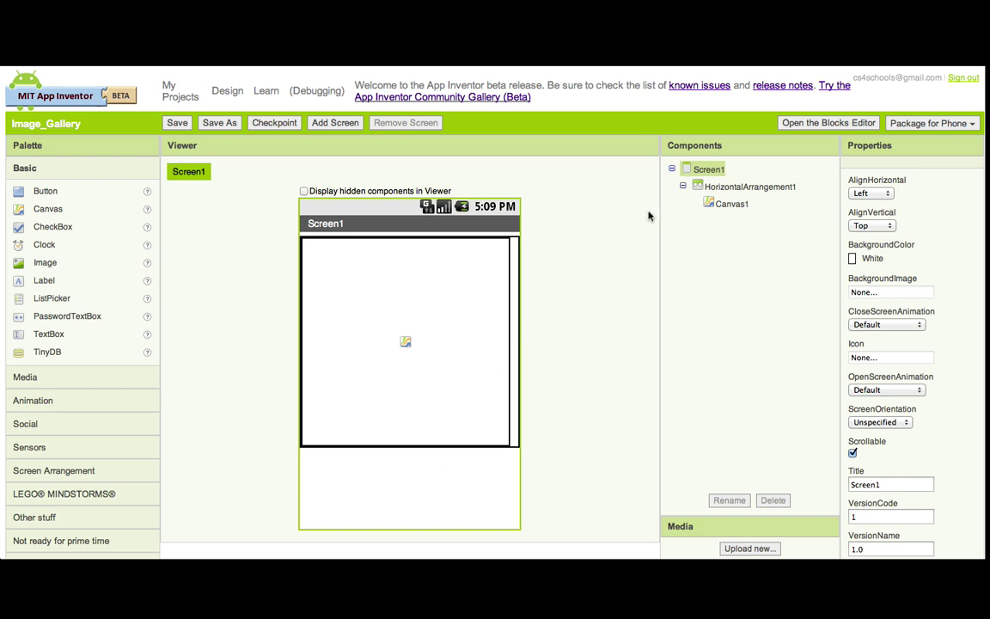
left_click(871, 194)
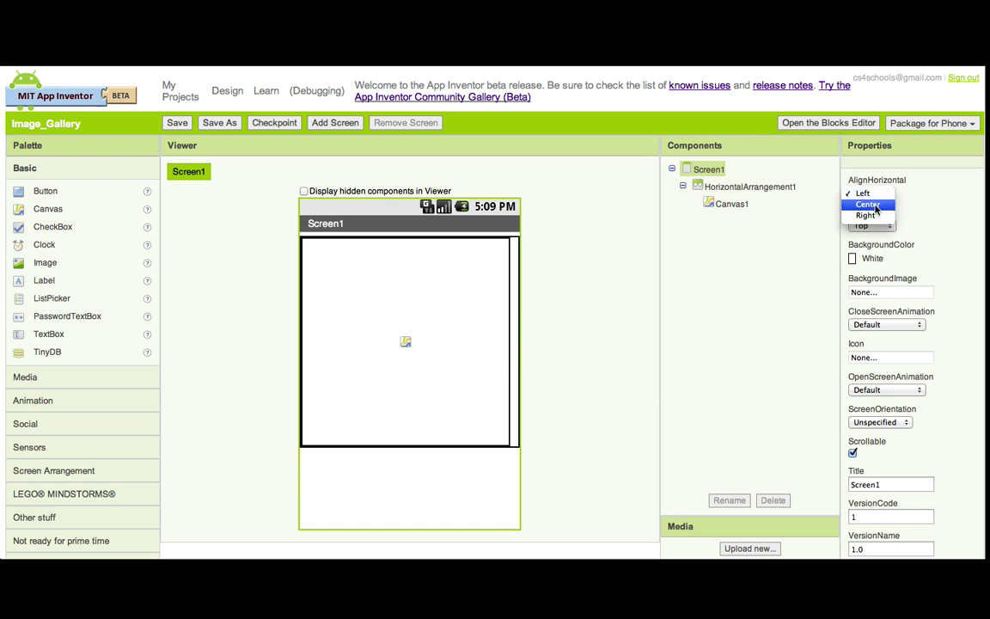
left_click(868, 204)
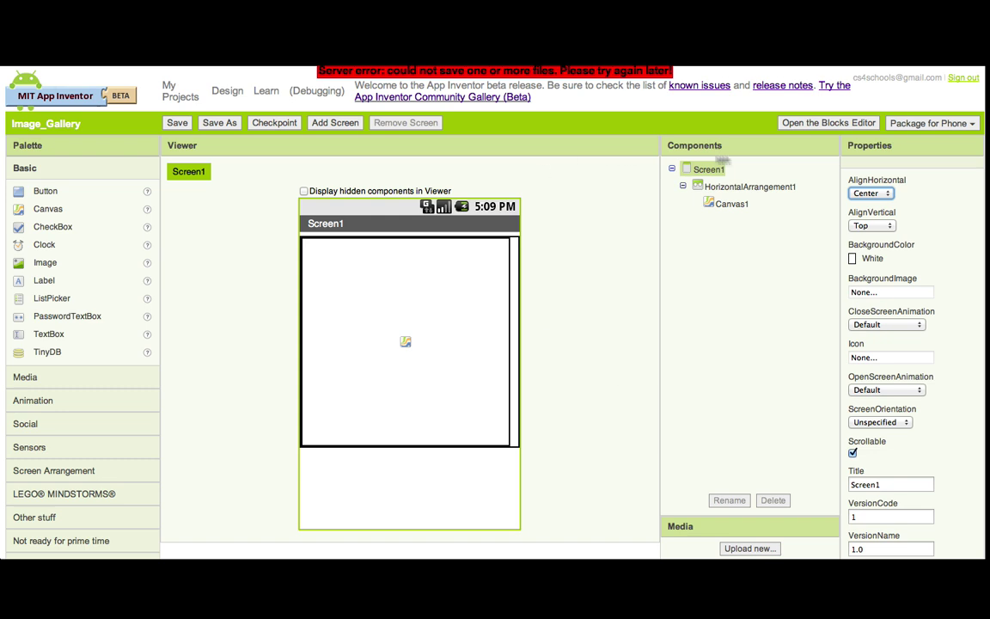
left_click(729, 188)
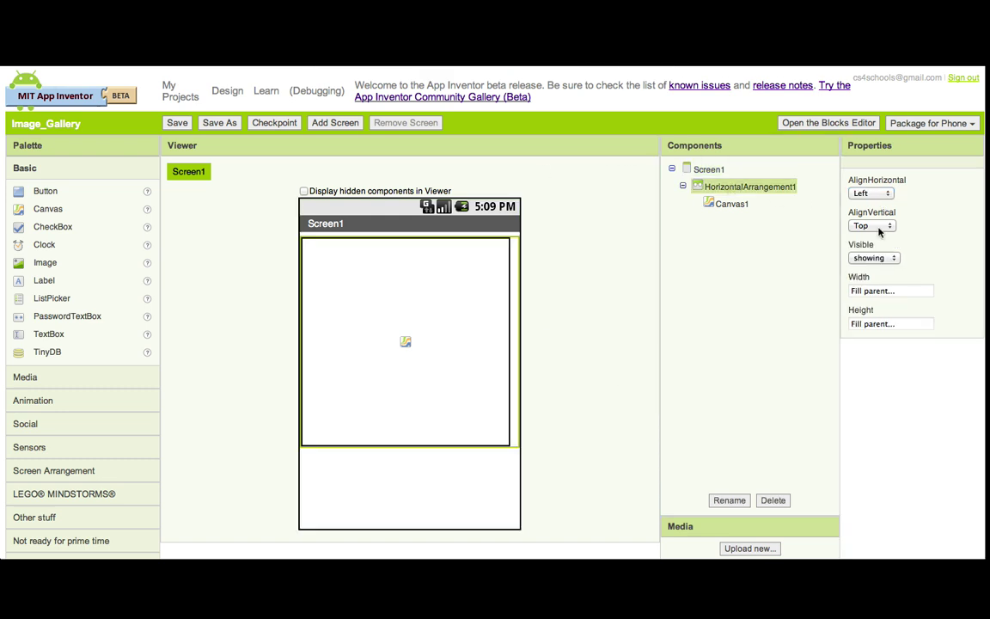
left_click(868, 193)
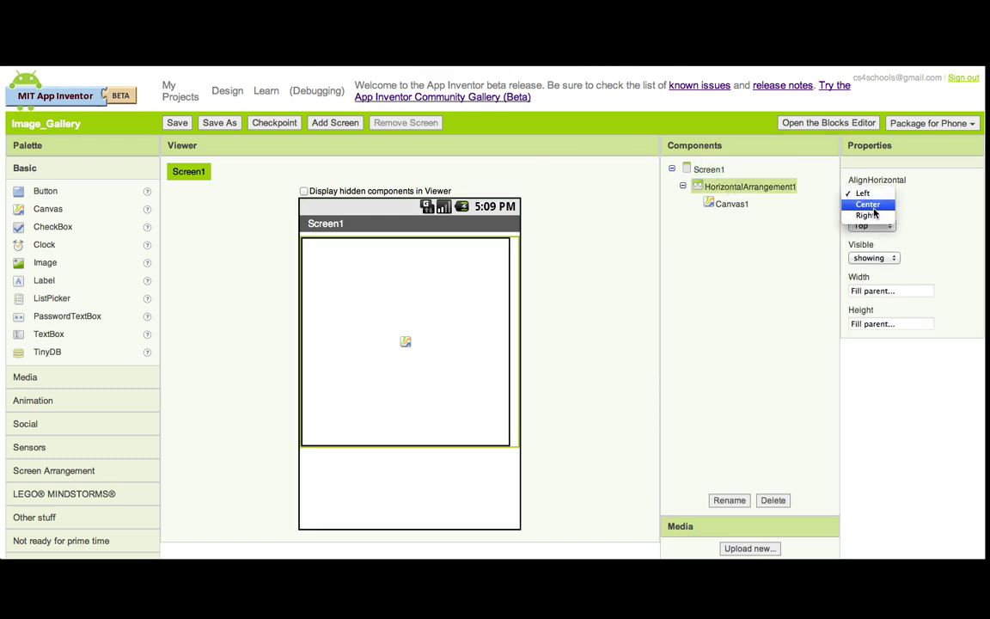
left_click(870, 204)
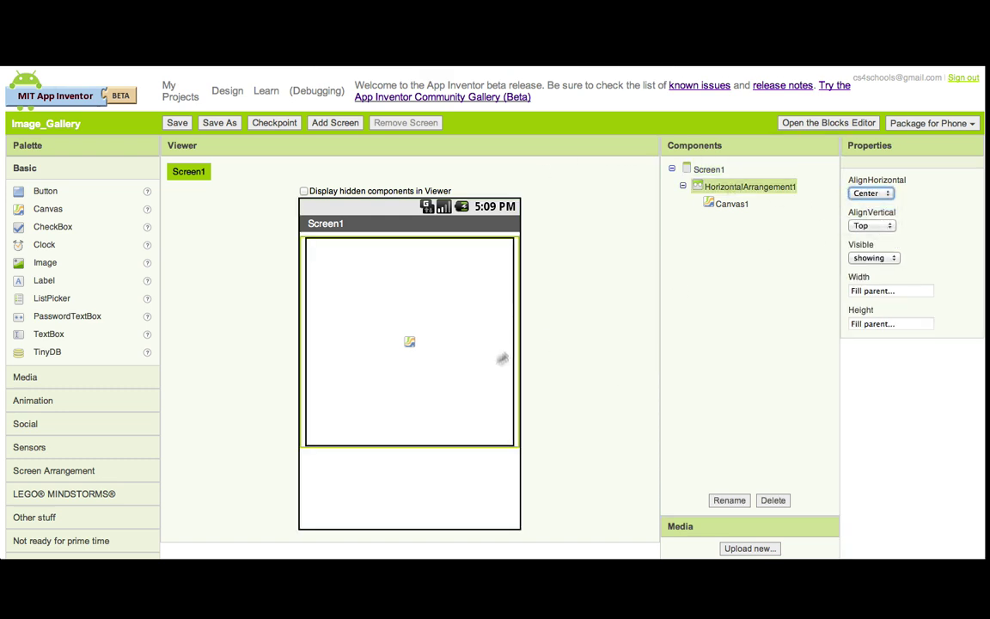
Step: Add a second HorizontalArrangement to Screen1 below the one holding the canvas
left_click(405, 469)
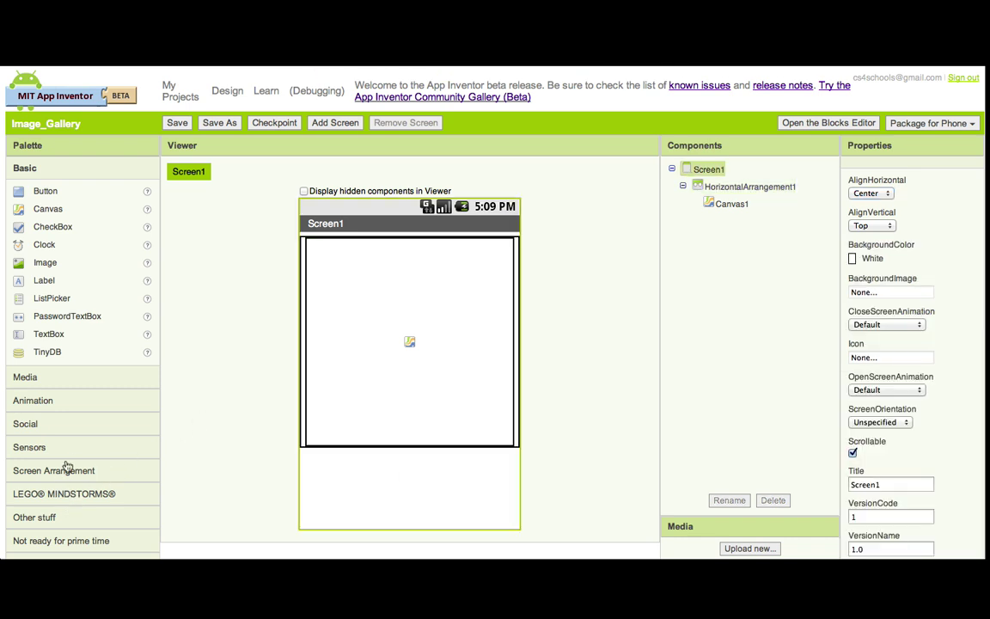
left_click(26, 470)
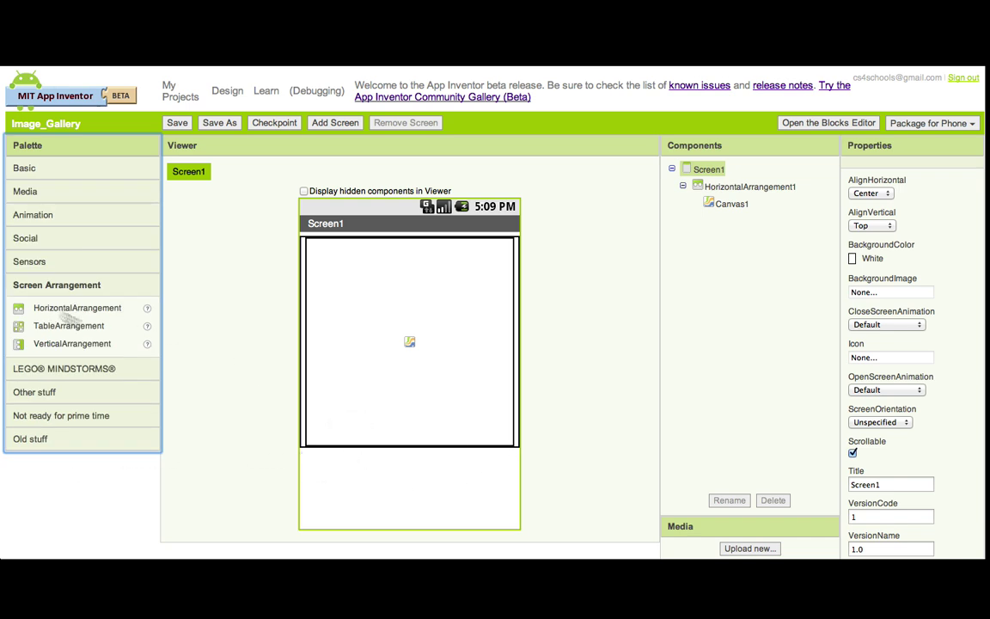
left_click_drag(70, 310, 423, 479)
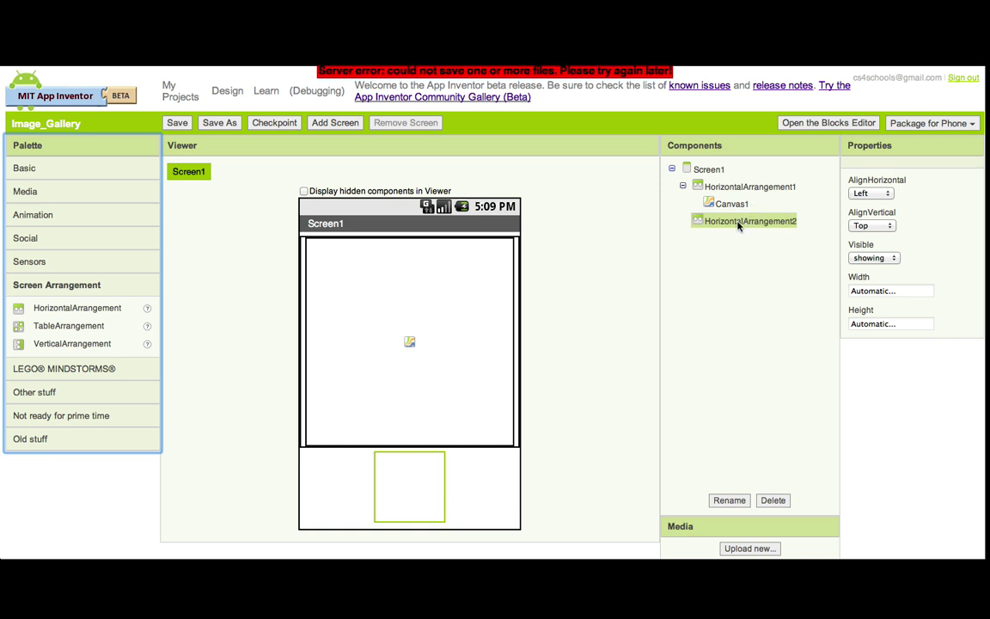
Step: Place two buttons in HorizontalArrangement2 and order them so that Button1 comes before Button2
left_click(23, 169)
left_click_drag(44, 193, 394, 480)
left_click_drag(52, 191, 409, 465)
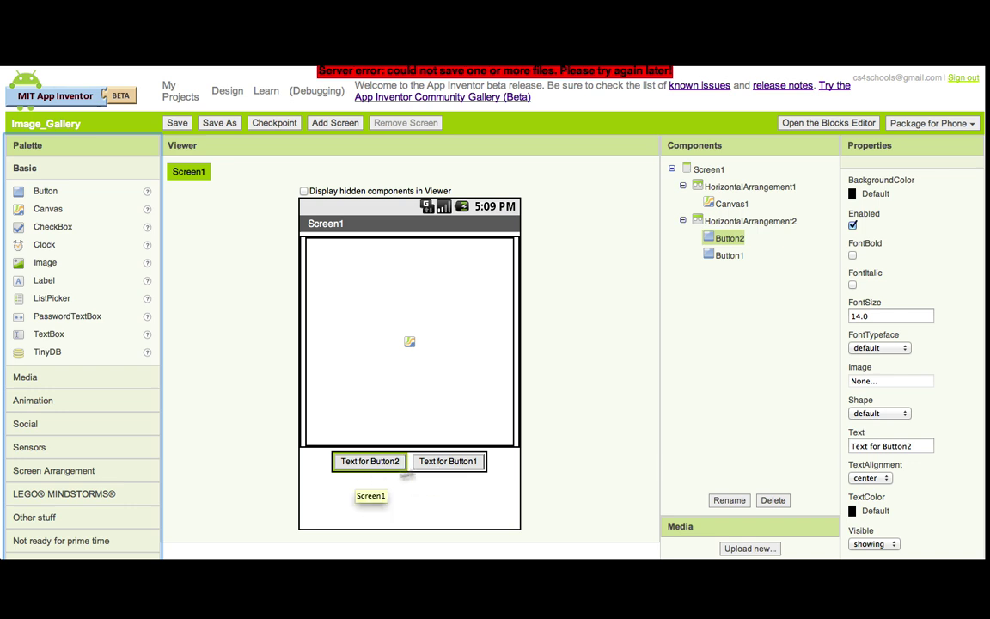
left_click_drag(462, 464, 356, 464)
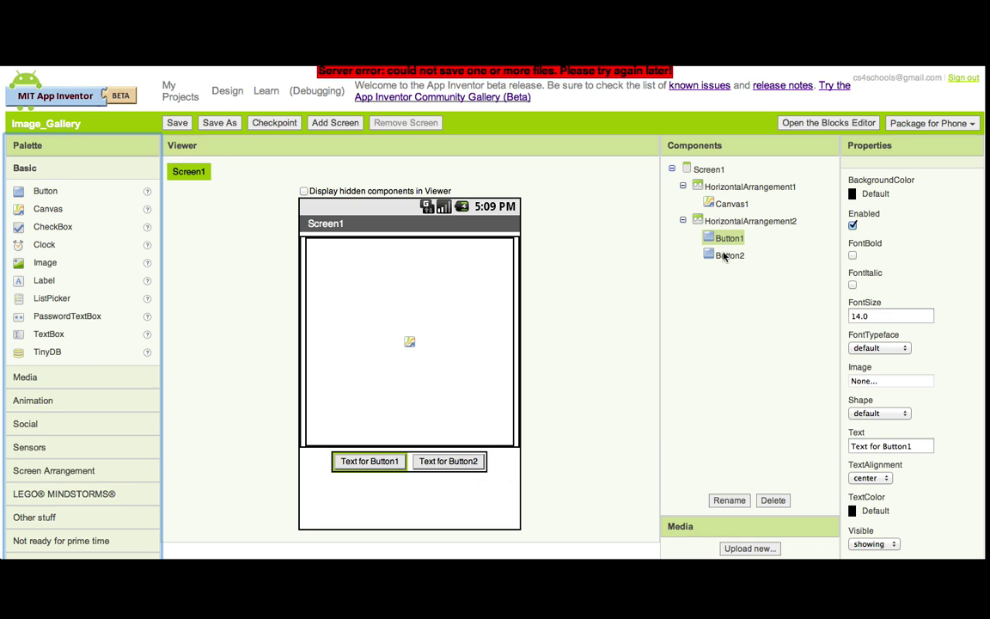
Step: Rename the Button1 component to Button_Previous
left_click(729, 500)
key("BackSpace")
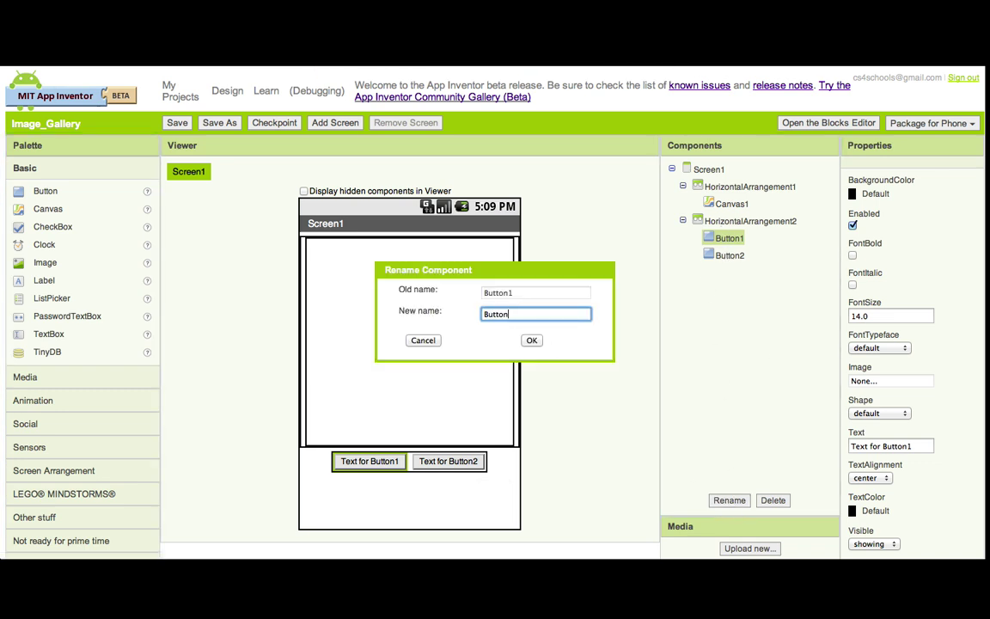
type("_Previous")
left_click(532, 340)
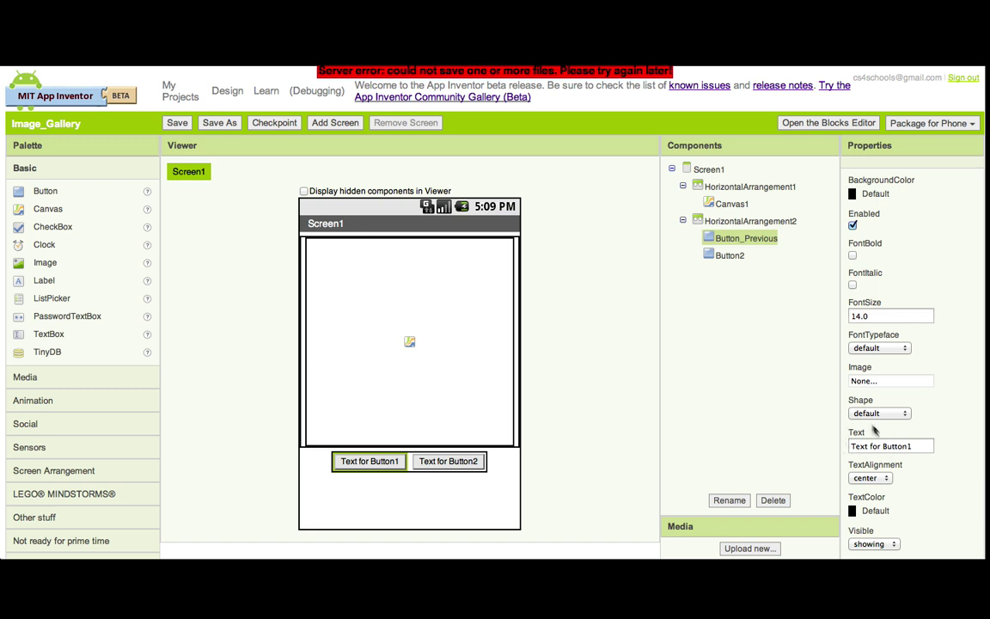
Step: Replace the display text of Button_Previous with "Previous"
left_click(929, 445)
key("BackSpace")
key("BackSpace")
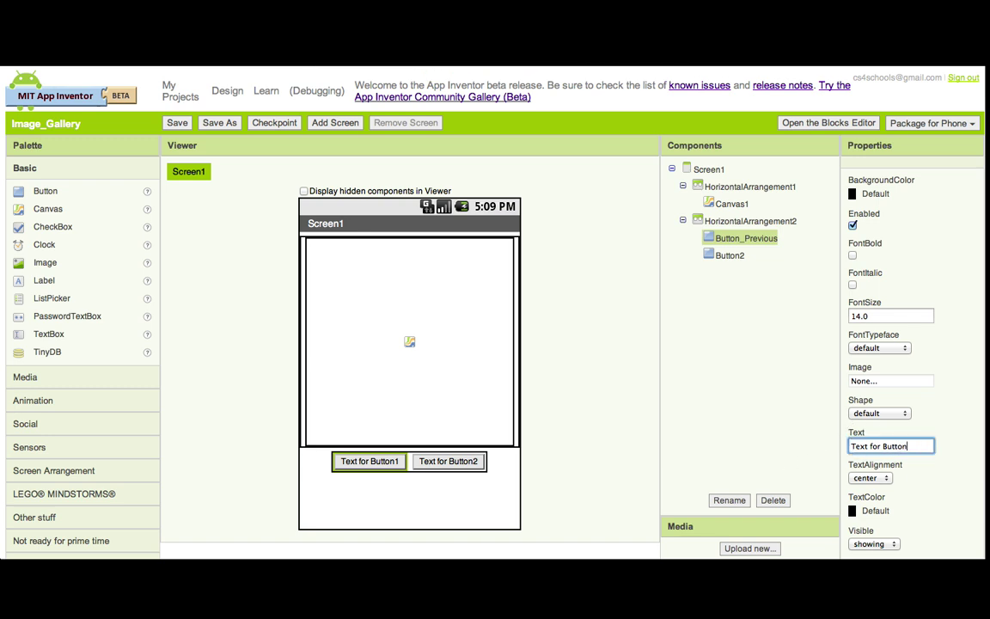
key("BackSpace")
key("BackSpace")
key("BackSpace")
key("BackSpace")
key("BackSpace")
key("BackSpace")
key("BackSpace")
key("BackSpace")
key("BackSpace")
key("BackSpace")
key("BackSpace")
key("BackSpace")
key("BackSpace")
key("BackSpace")
type("Previo")
left_click(588, 429)
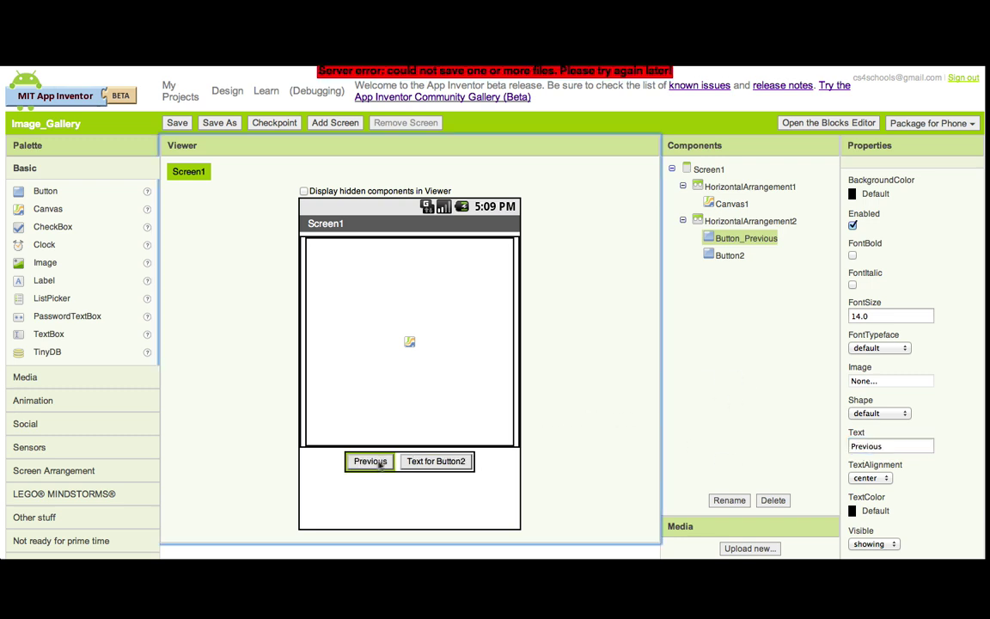
Step: Rename the Button2 component to Button_Next
left_click(437, 462)
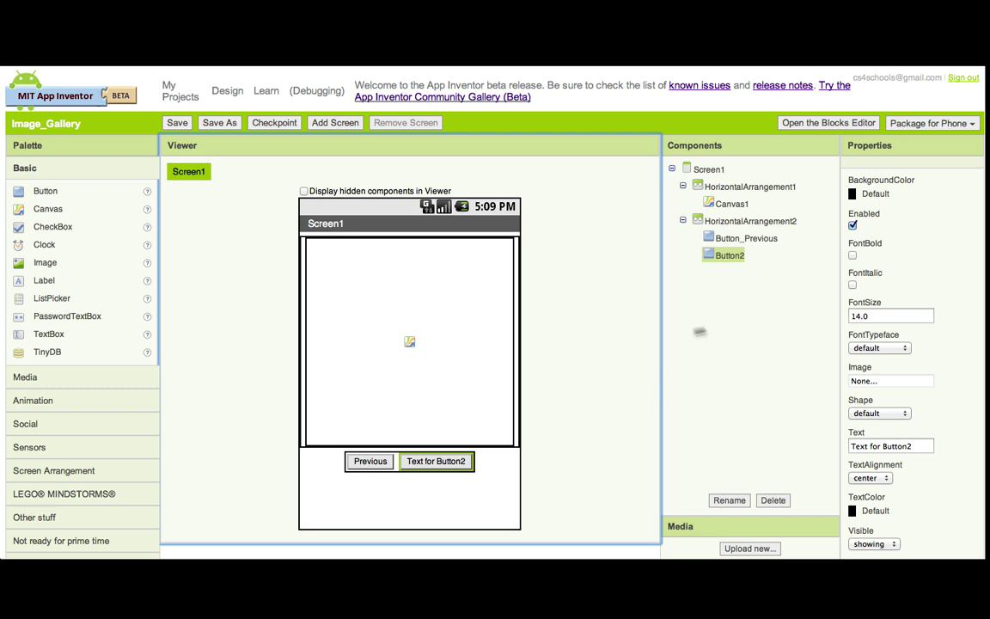
left_click(729, 500)
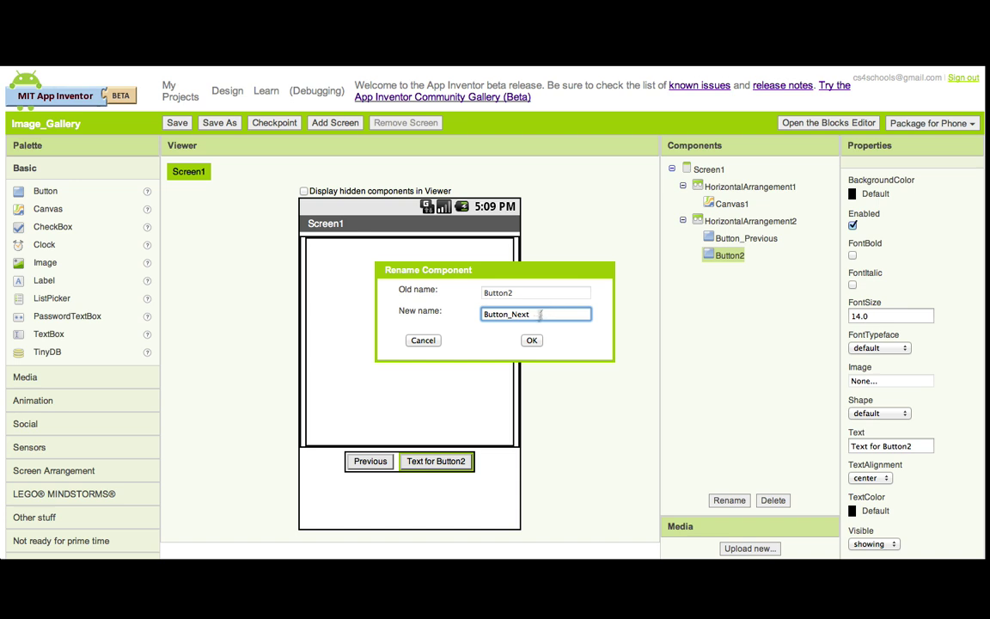
left_click(532, 340)
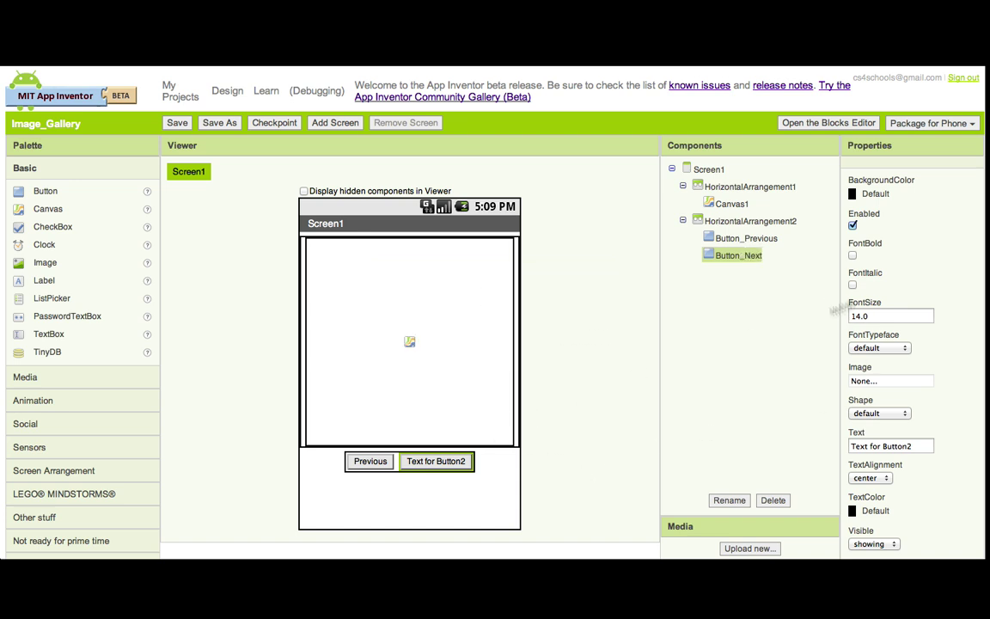
Step: Replace the display text of Button_Next with "Next"
left_click(918, 446)
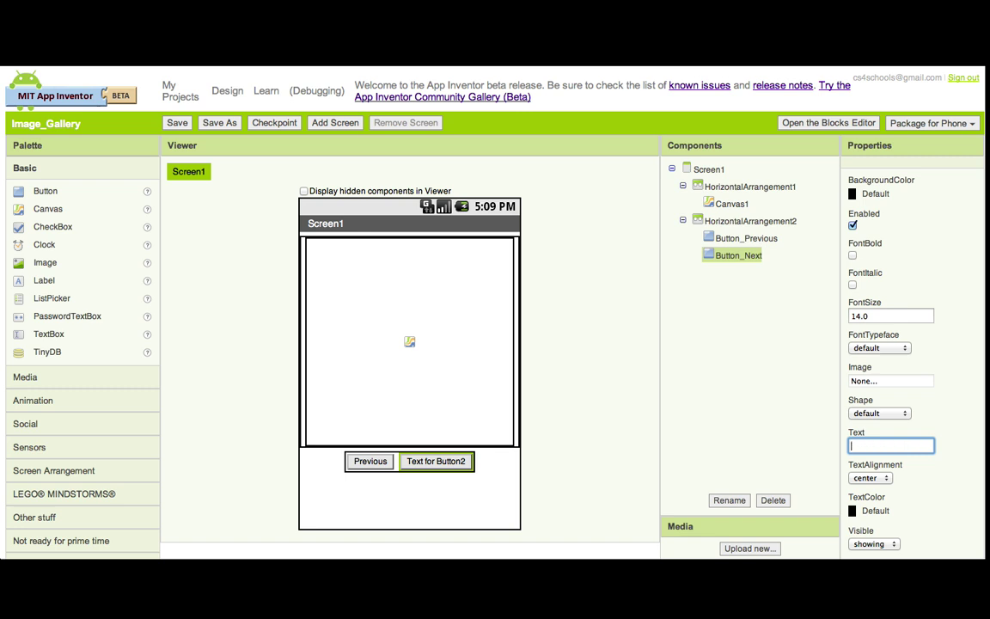
type("Next")
left_click(517, 507)
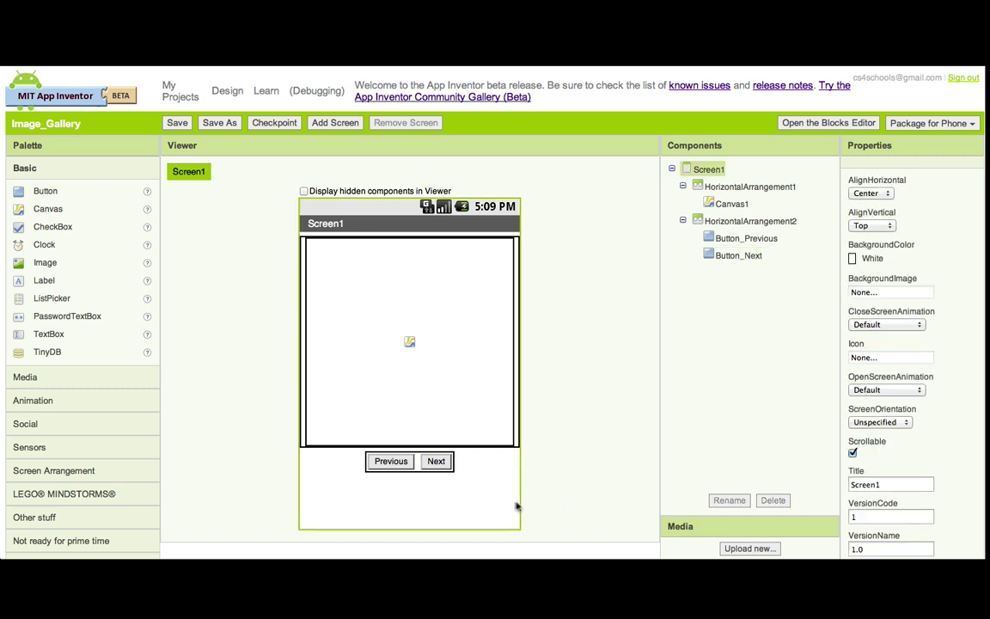
Step: Set the width of Button_Previous to Fill parent
left_click(390, 462)
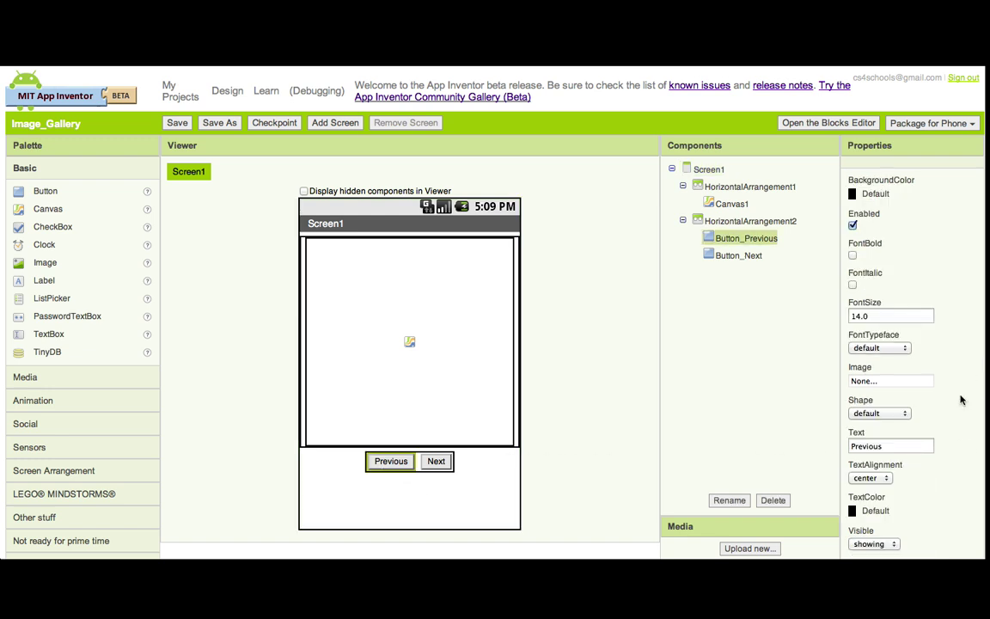
scroll(959, 490, "down", 3)
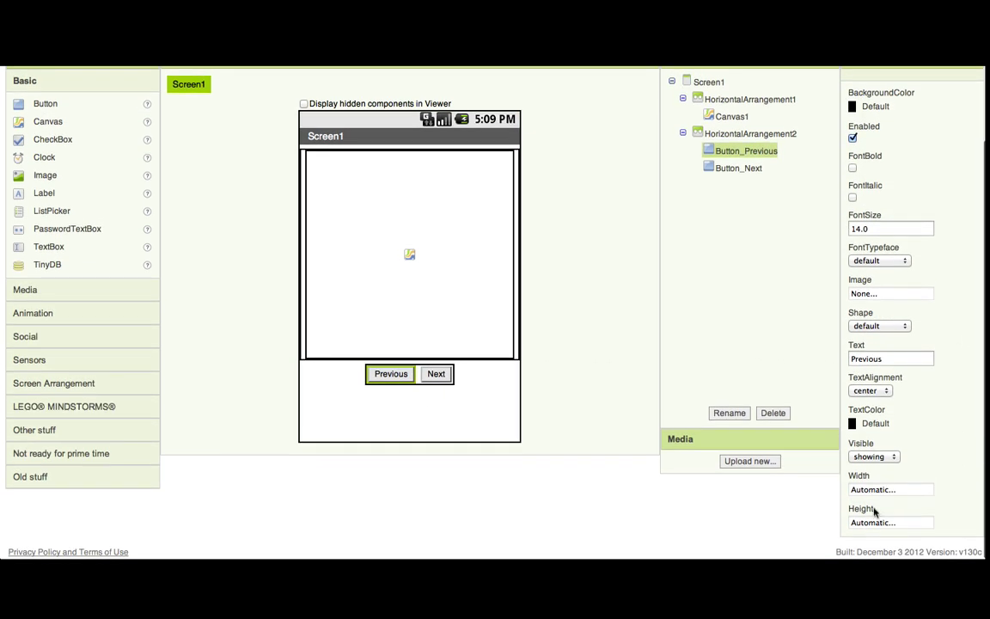
left_click(874, 486)
left_click(875, 507)
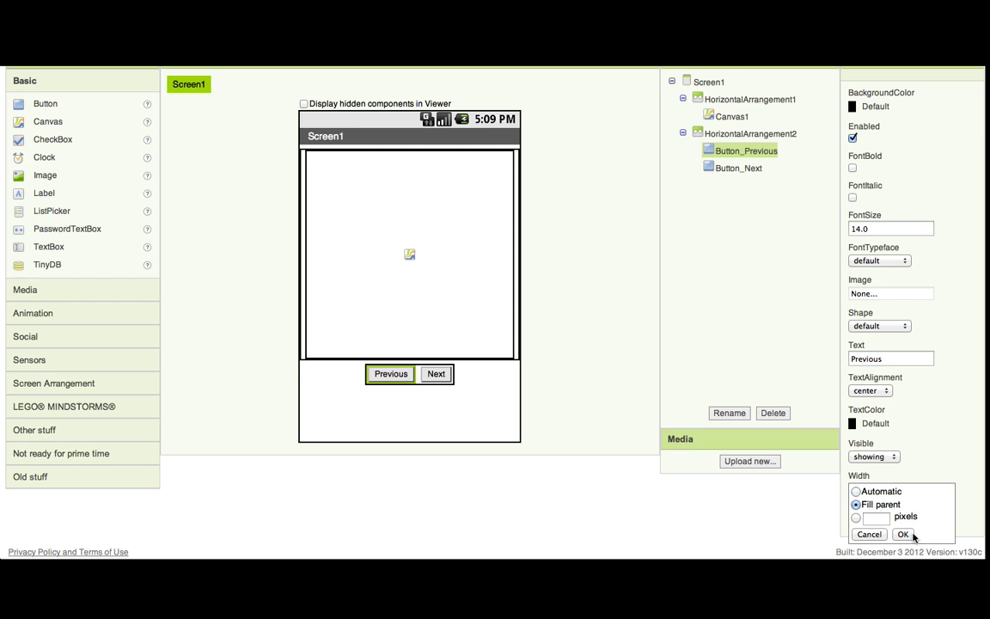
left_click(904, 534)
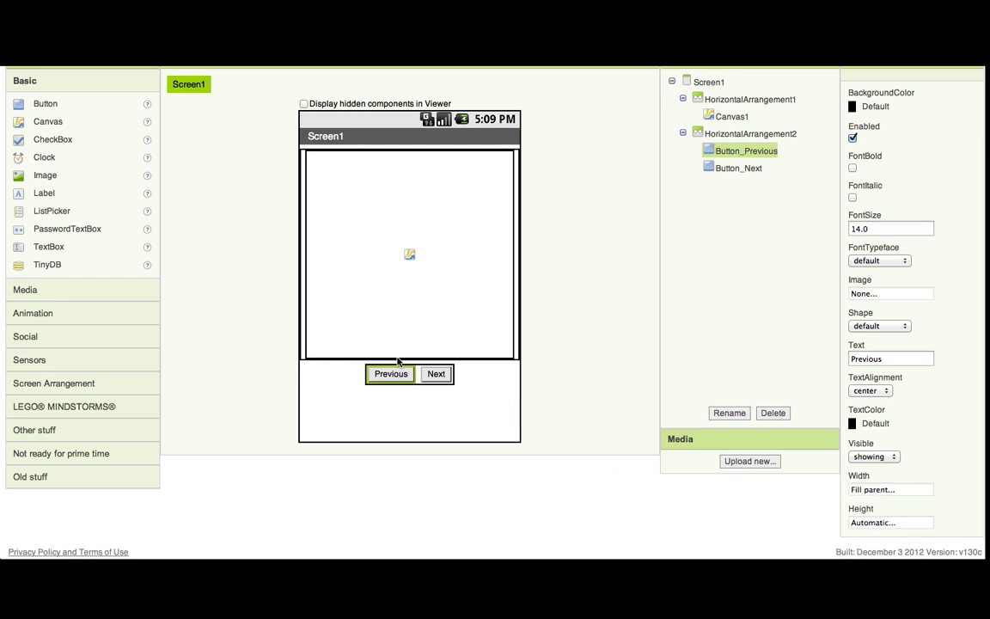
Step: Set the width of Button_Next to Fill parent
left_click(438, 375)
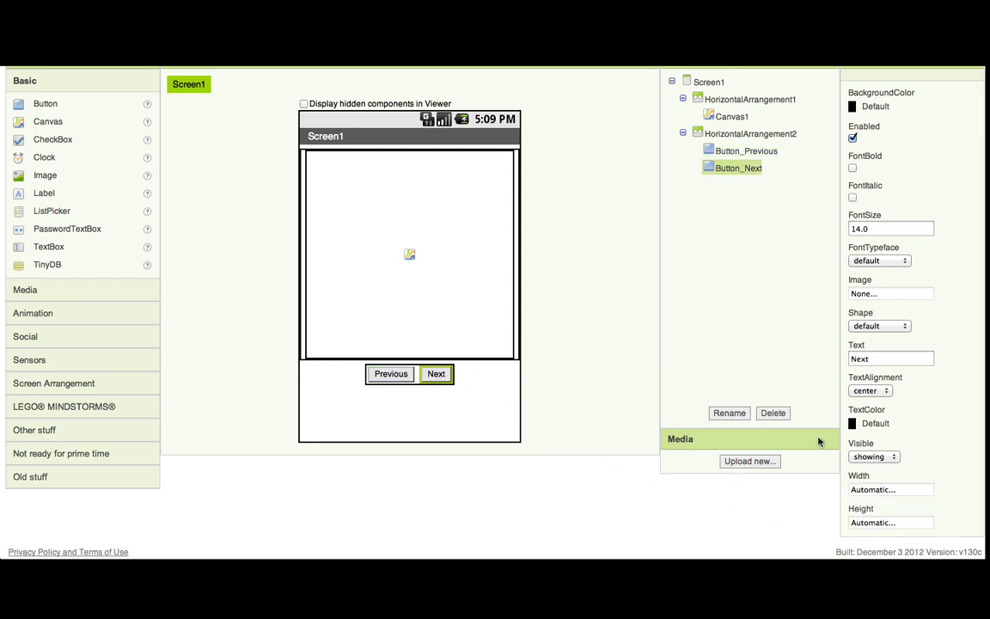
left_click(906, 490)
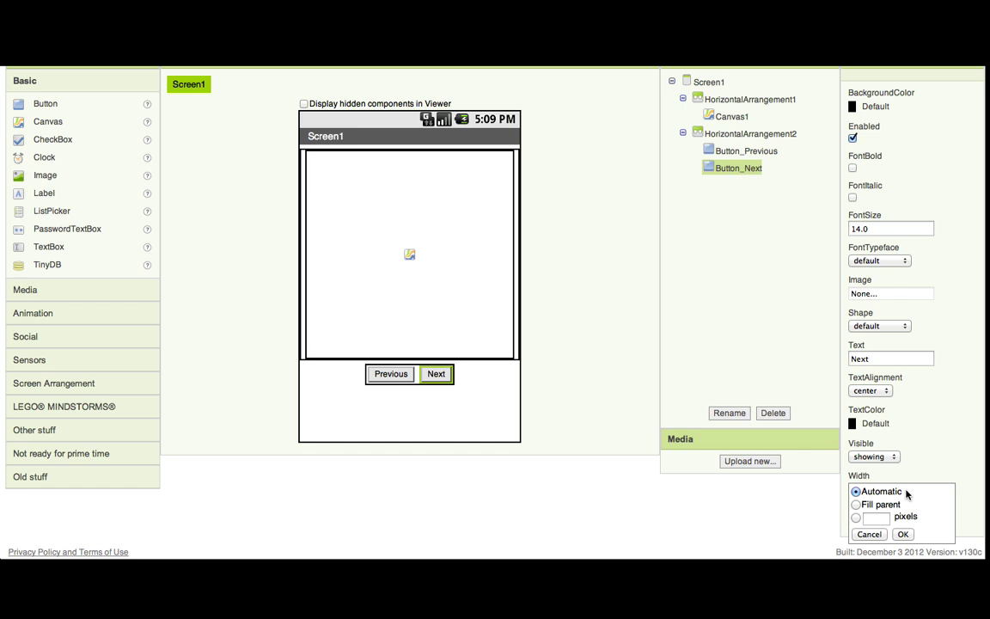
left_click(882, 506)
left_click(903, 534)
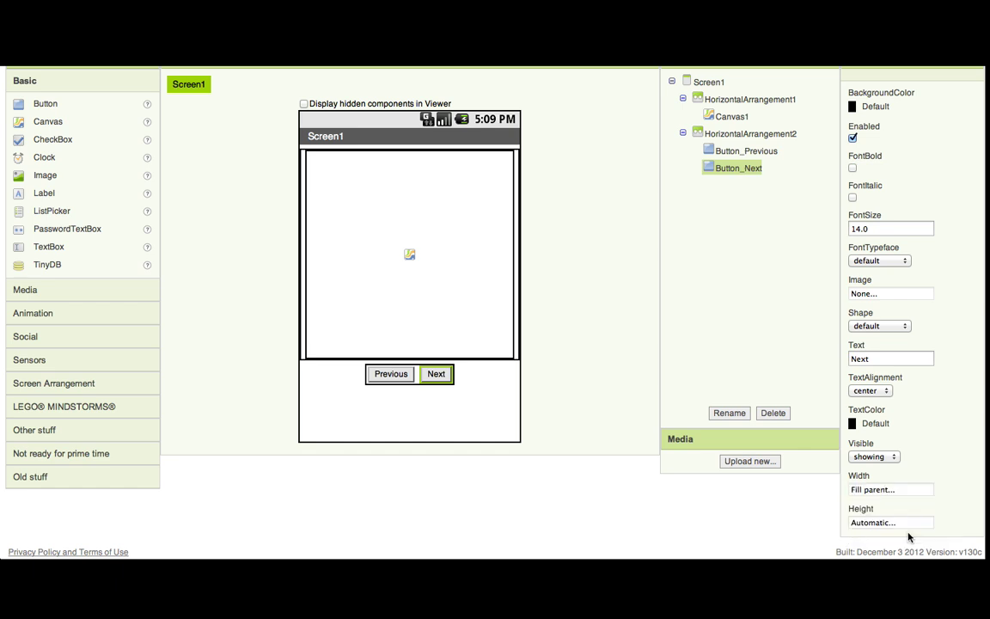
left_click(457, 389)
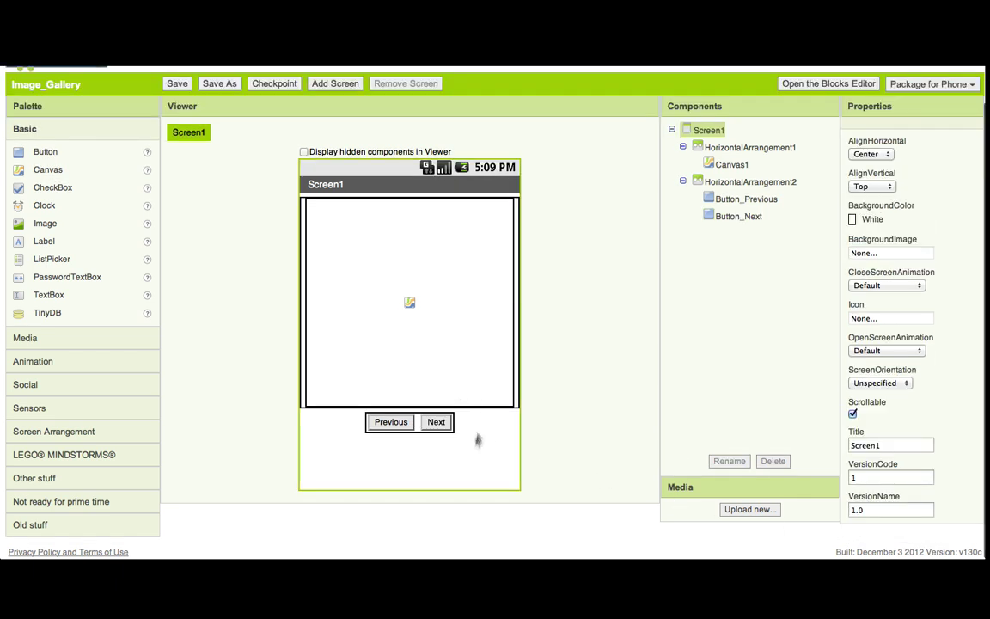
Step: Set the width of HorizontalArrangement2 to Fill parent so its two buttons span the screen
left_click(749, 182)
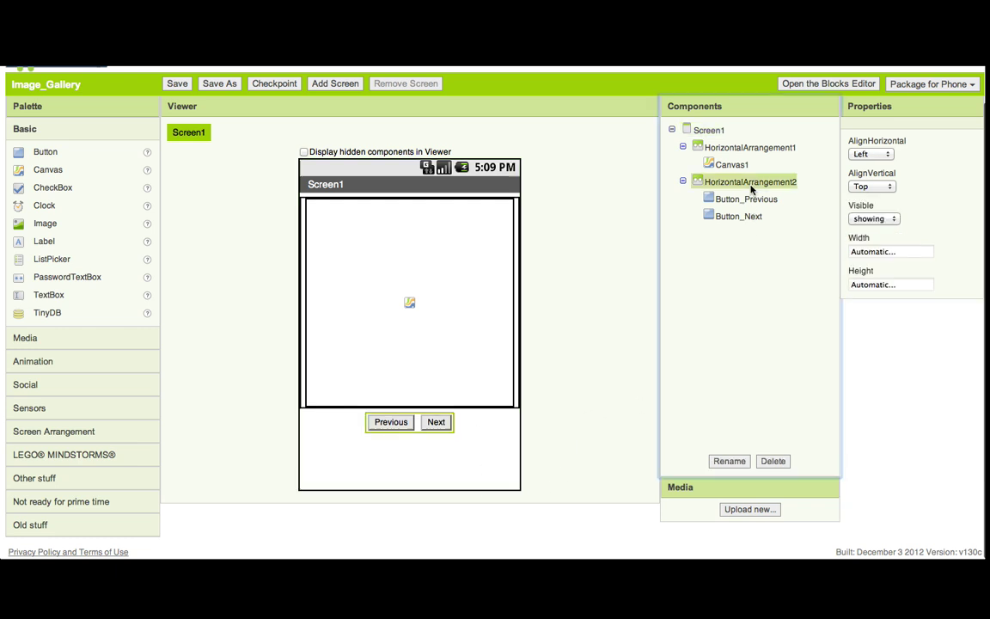
left_click(879, 251)
left_click(877, 280)
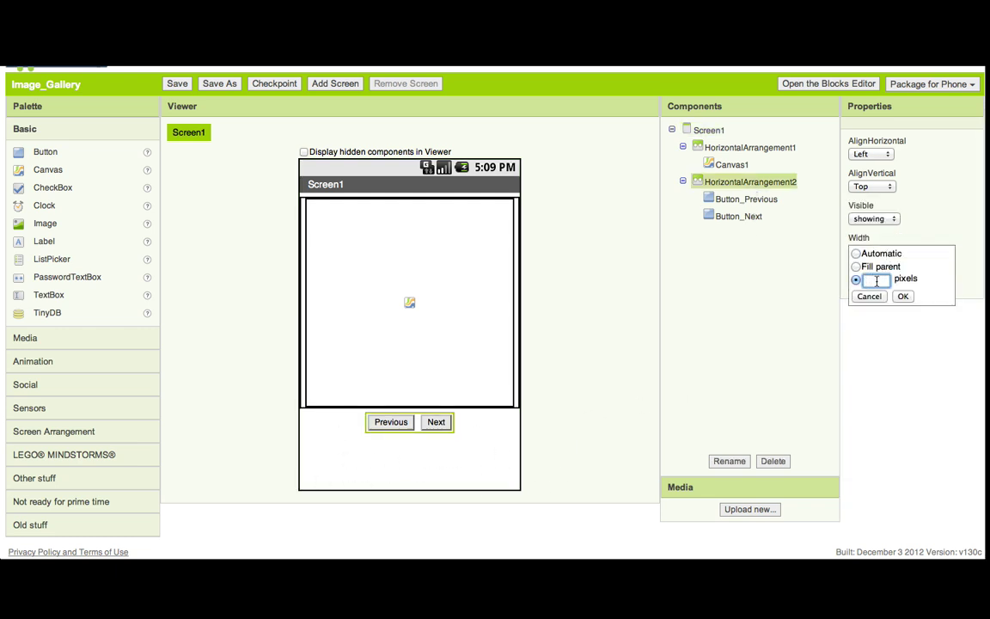
left_click(858, 267)
left_click(902, 296)
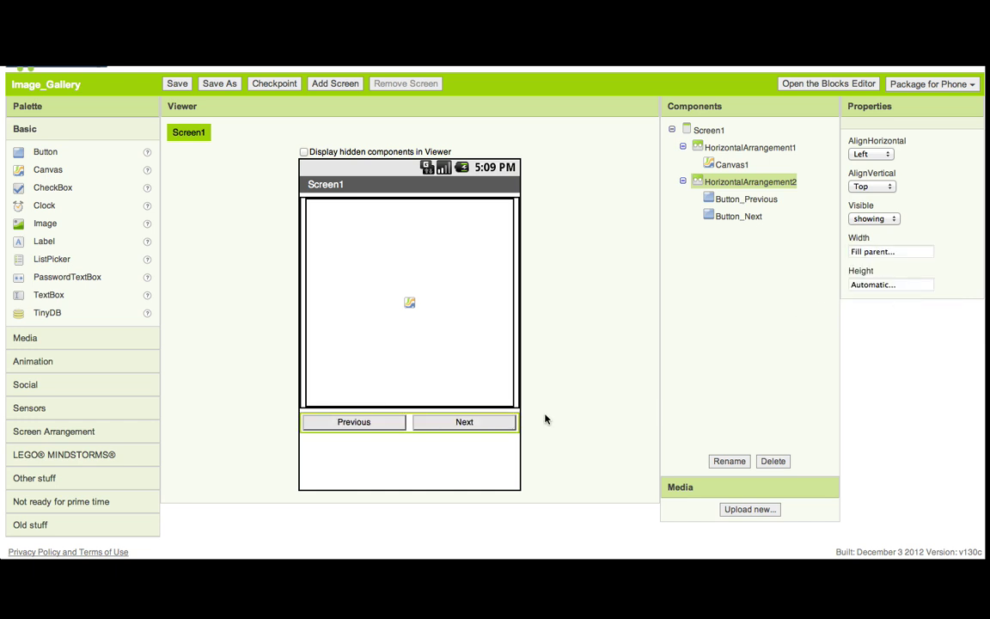
left_click(437, 463)
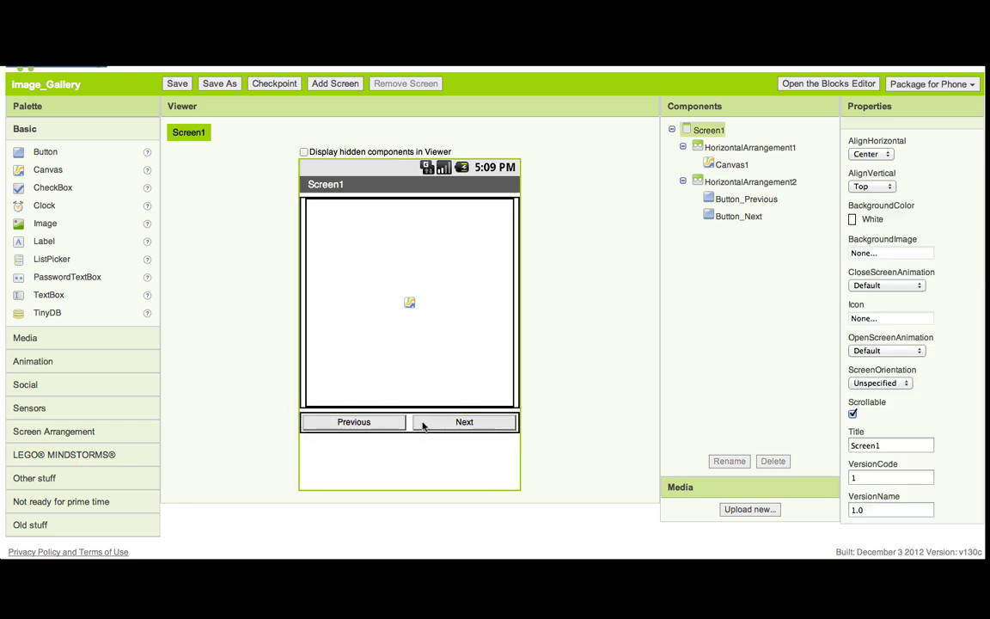
Step: Give Button_Previous red text in bold
left_click(374, 423)
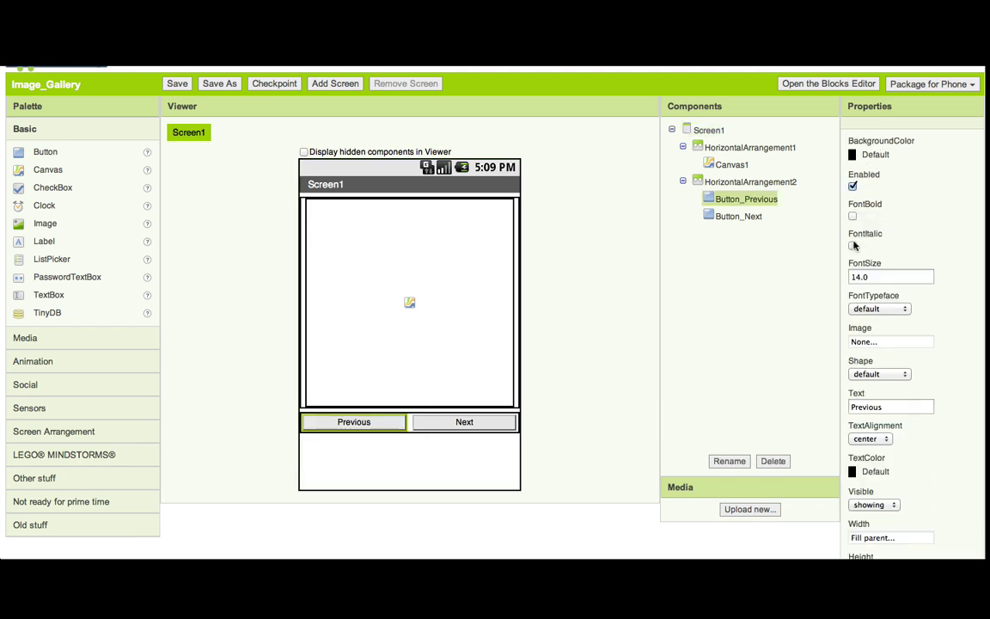
left_click(853, 472)
scroll(853, 478, "down", 3)
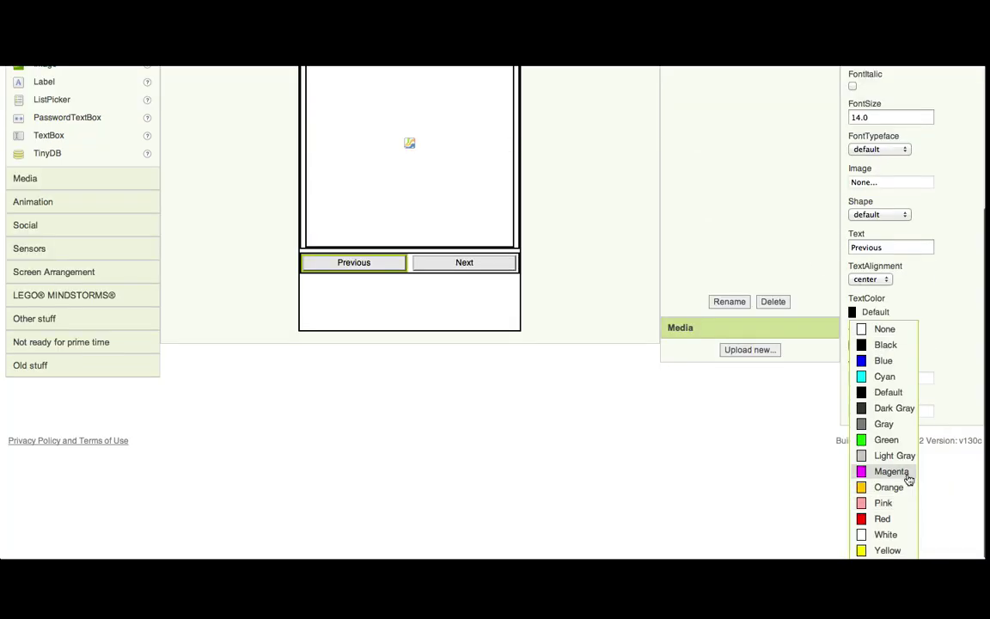
left_click(882, 518)
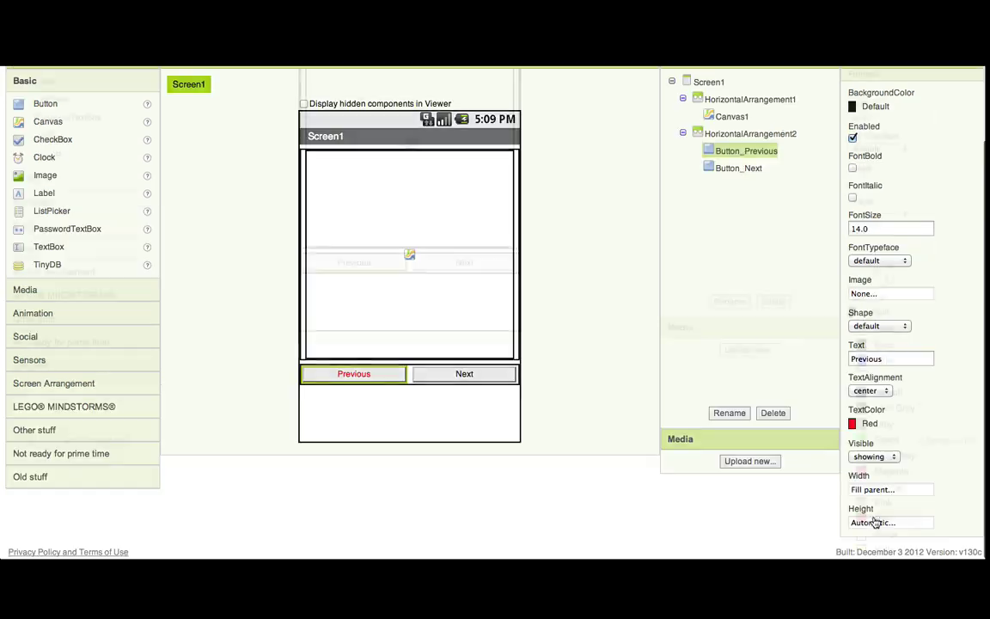
left_click(853, 168)
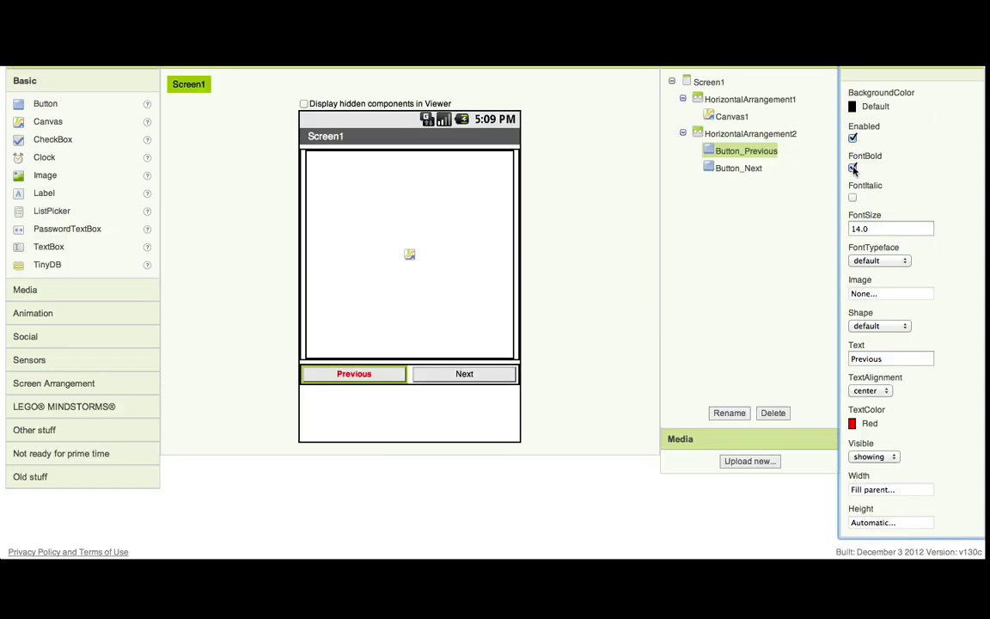
Step: Make the text of Button_Next bold and red to match the Previous button
left_click(481, 378)
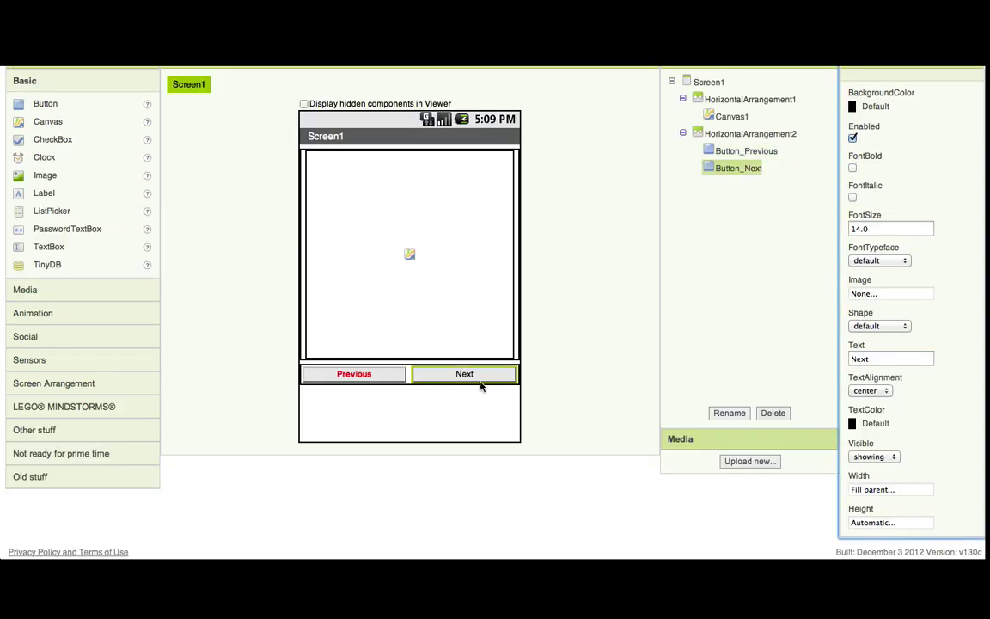
left_click(853, 168)
left_click(853, 423)
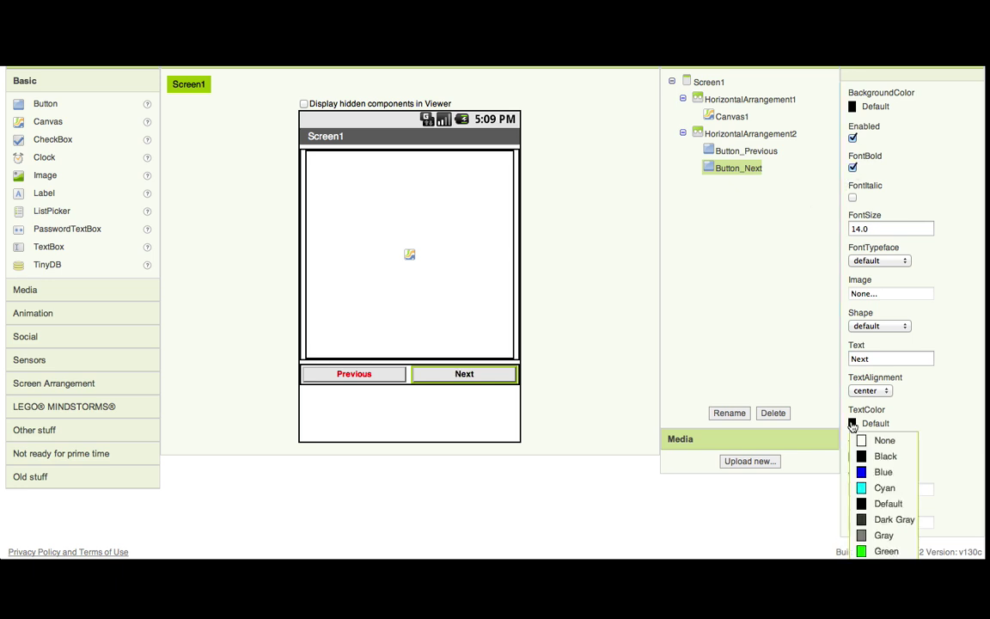
left_click(882, 521)
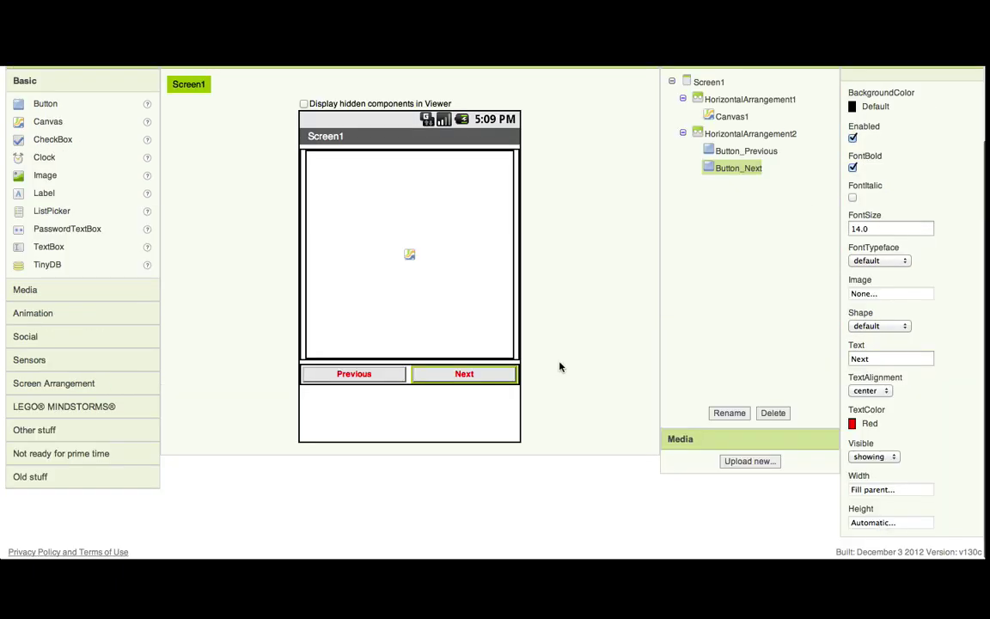
Step: Replace the title of Screen1 with "Image Gallery App"
left_click(457, 415)
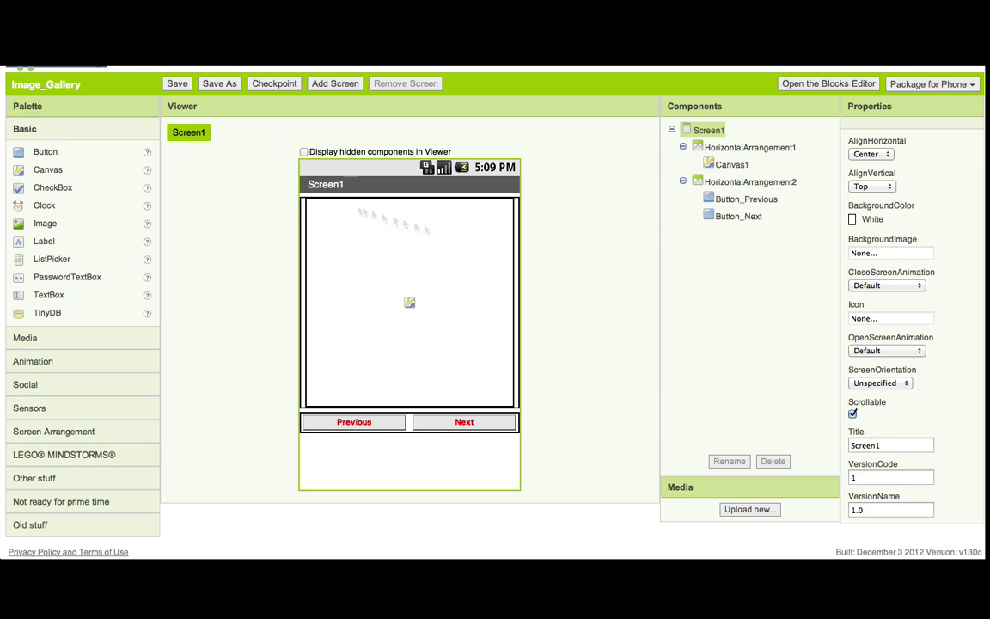
left_click(900, 437)
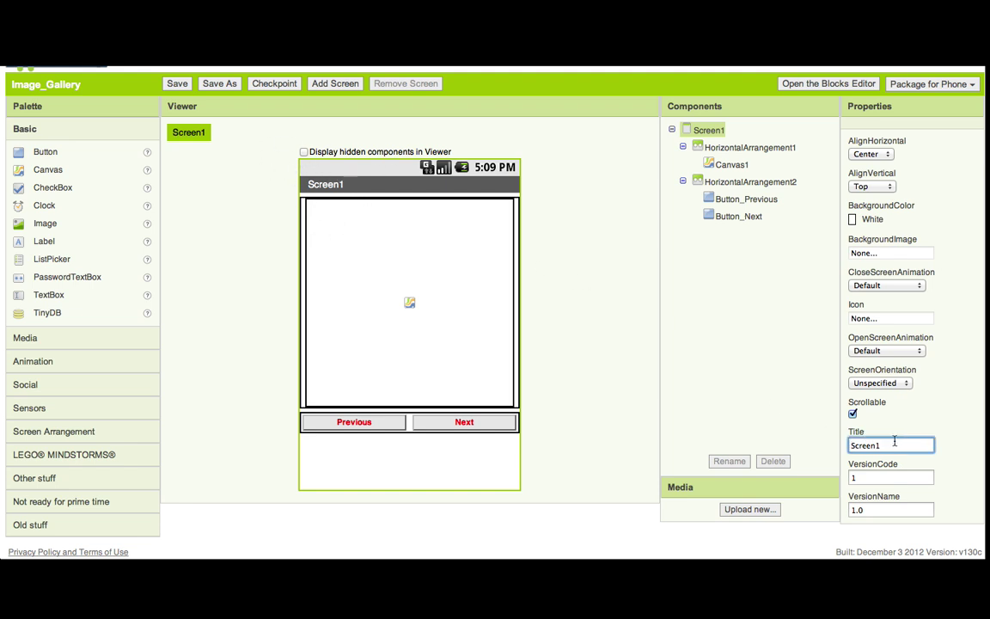
double_click(895, 441)
type("Imah")
left_click(410, 196)
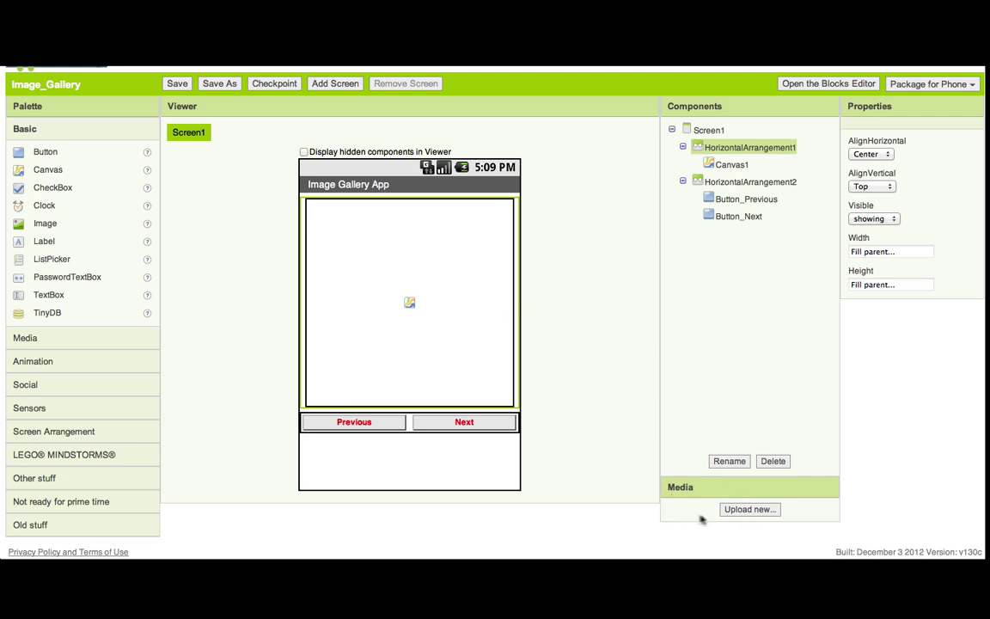
Step: Start a new media upload and open its file chooser
left_click(750, 509)
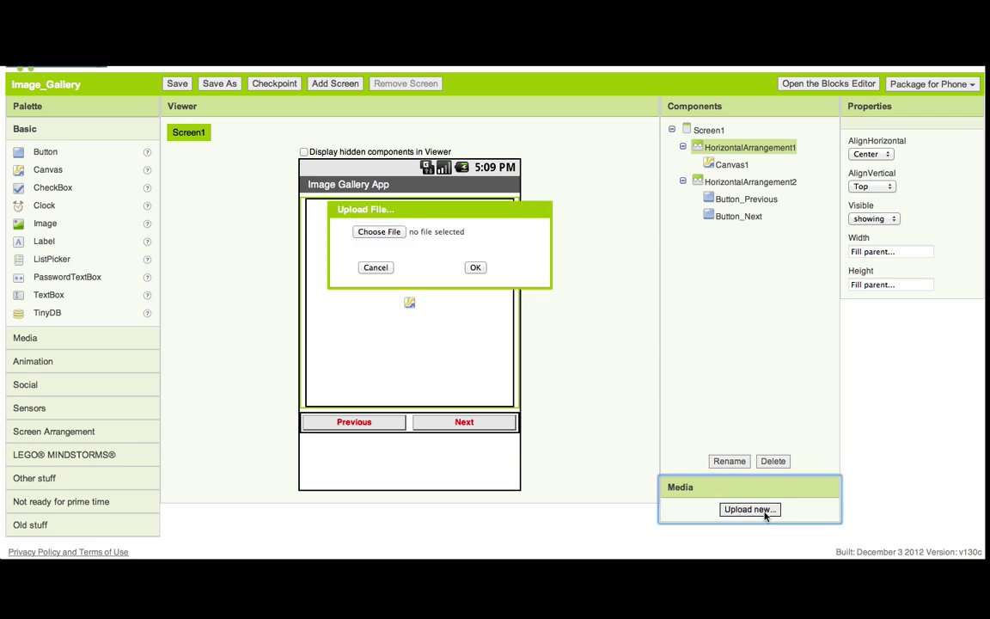
left_click(393, 232)
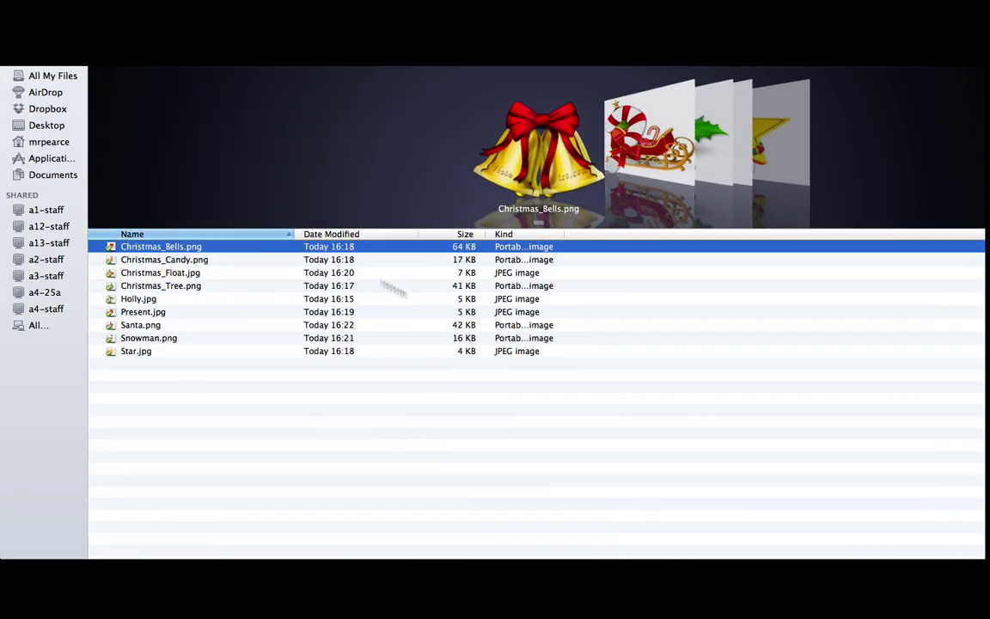
Step: Examine the previews of the Christmas image files in Finder, from Christmas_Bells.png through Star.jpg
key("Down")
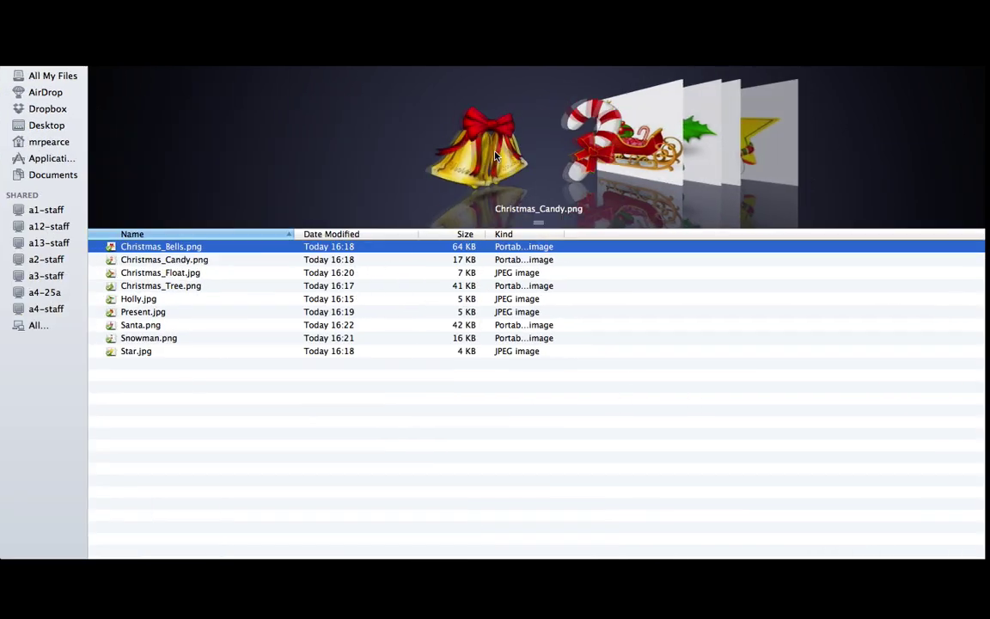
key("Down")
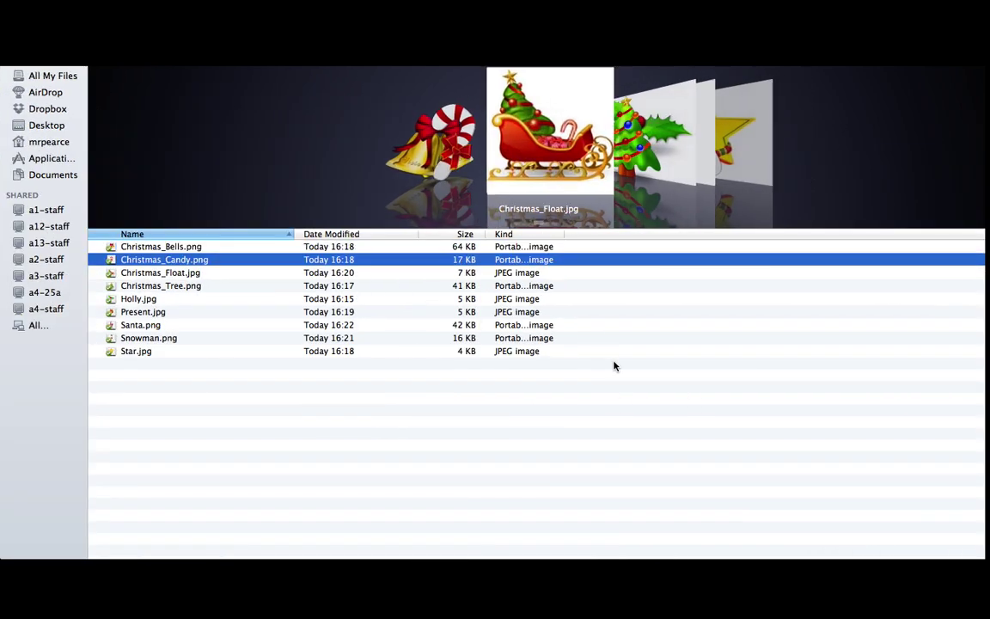
key("Down")
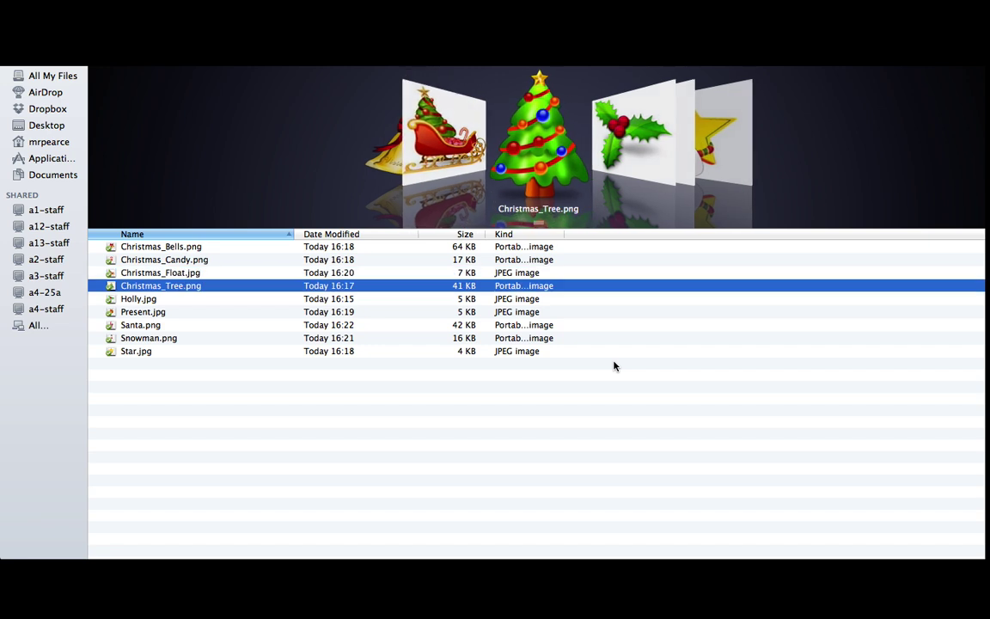
key("Down")
key("Down")
key("Down")
key("Down")
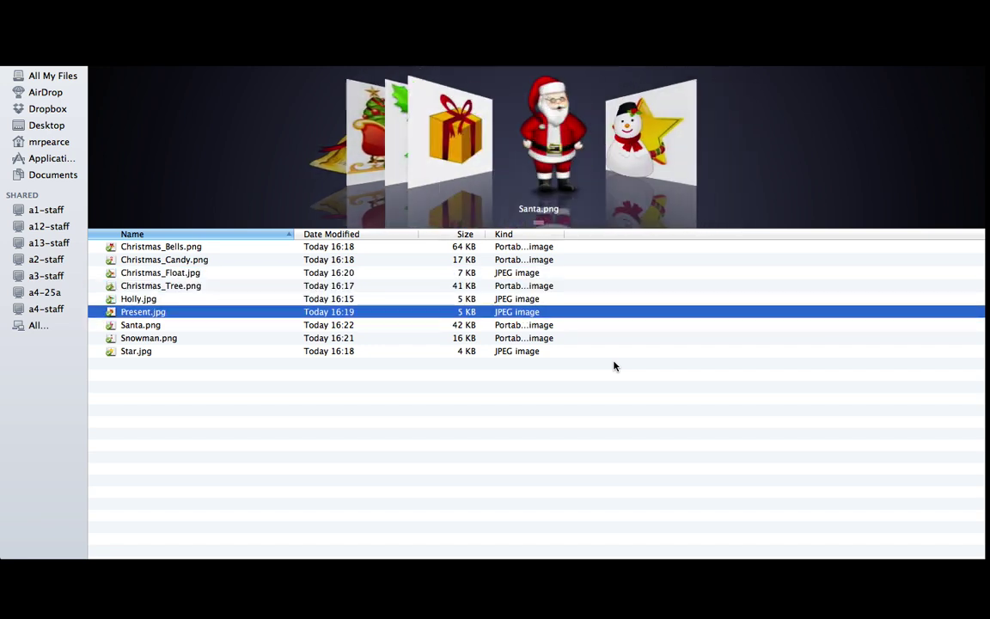
key("Down")
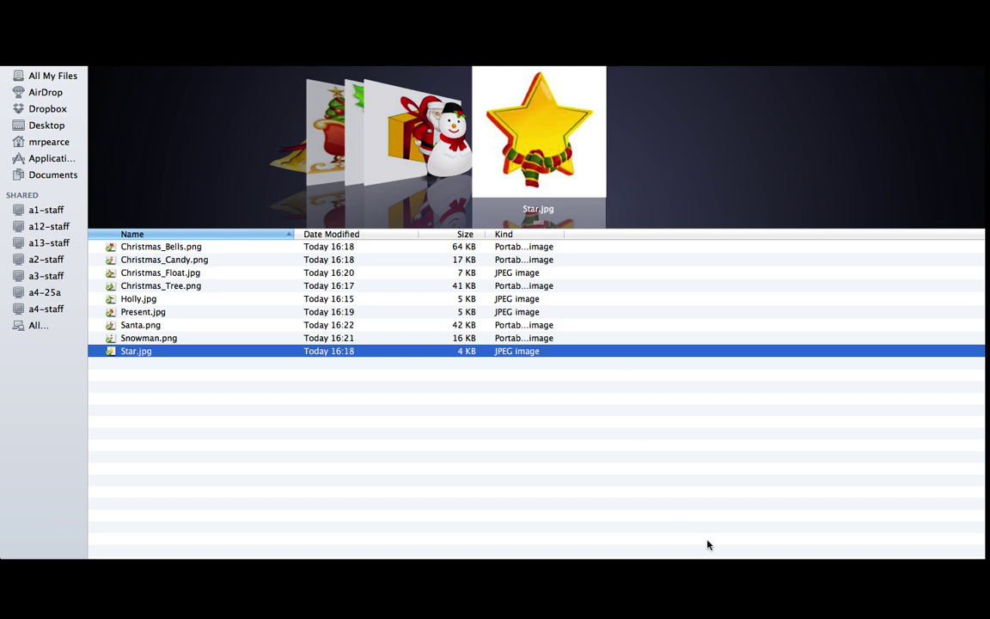
Step: Return to the App Inventor file chooser and upload Christmas_Bells.png from the Image Gallery App folder in Dropbox to the project's media
left_click(315, 576)
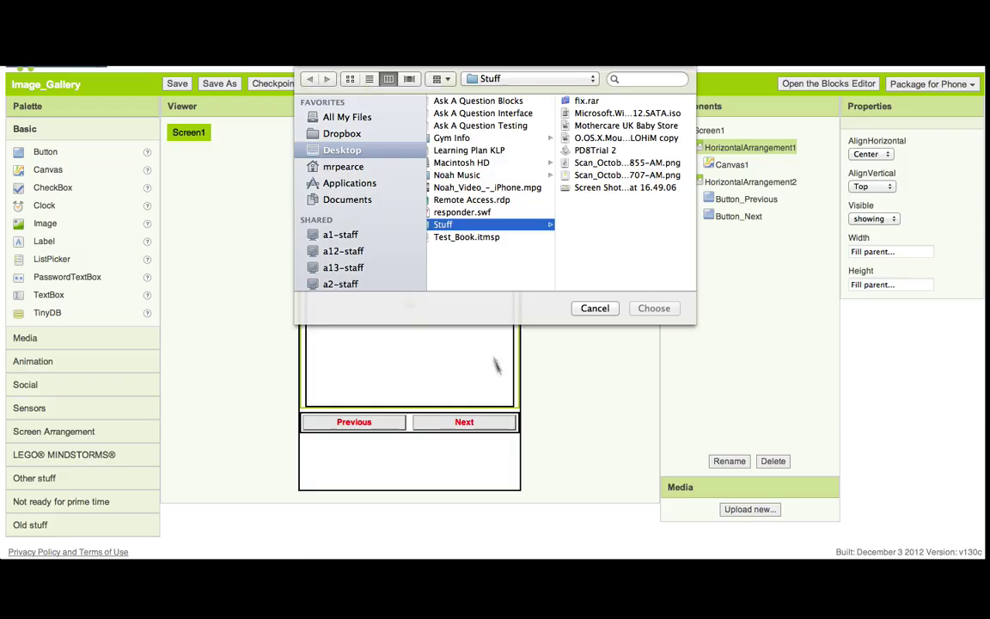
left_click(344, 134)
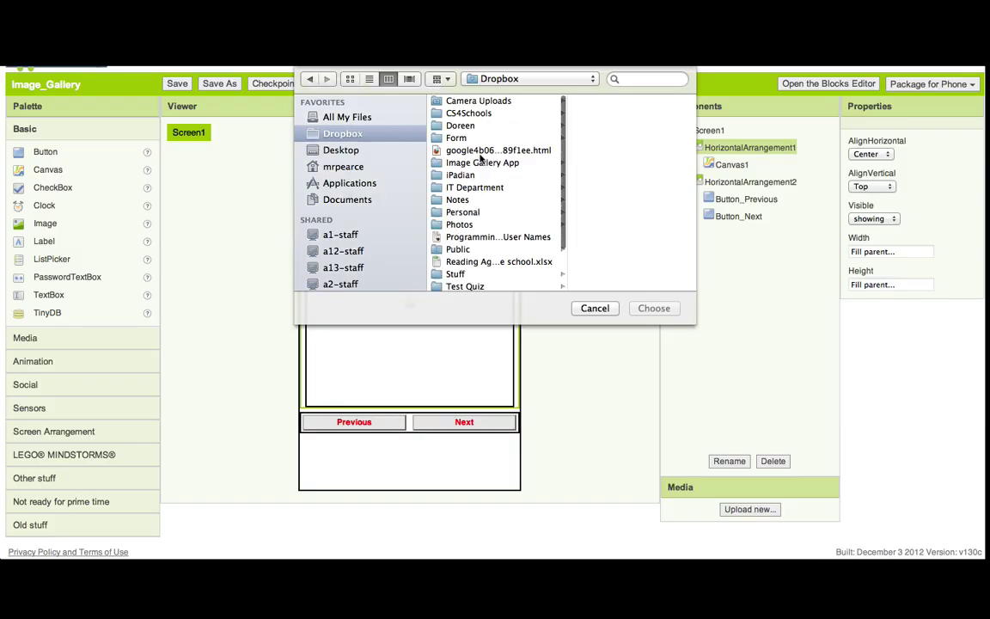
left_click(482, 162)
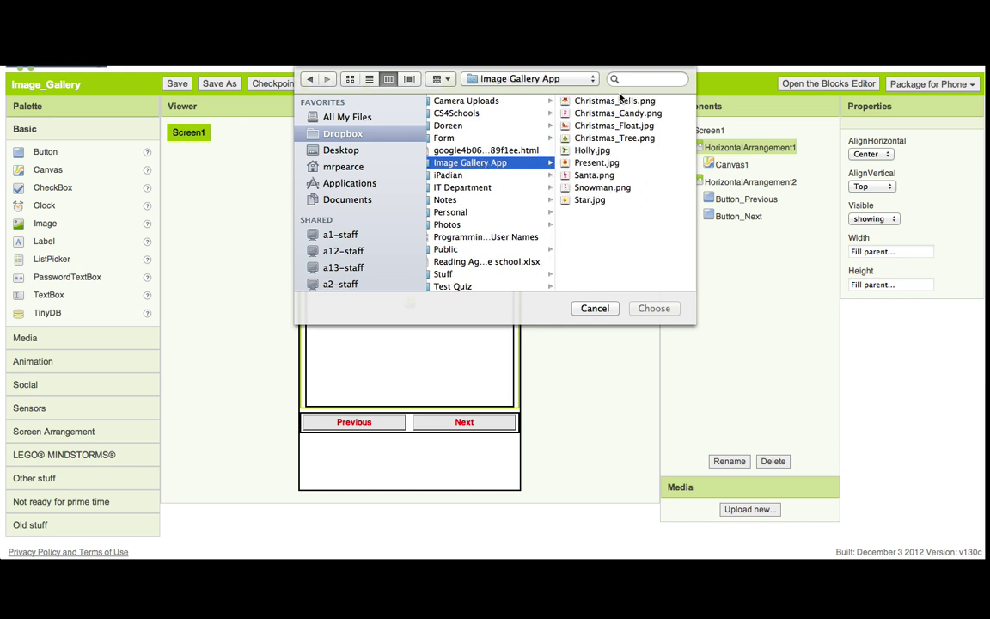
left_click(567, 100)
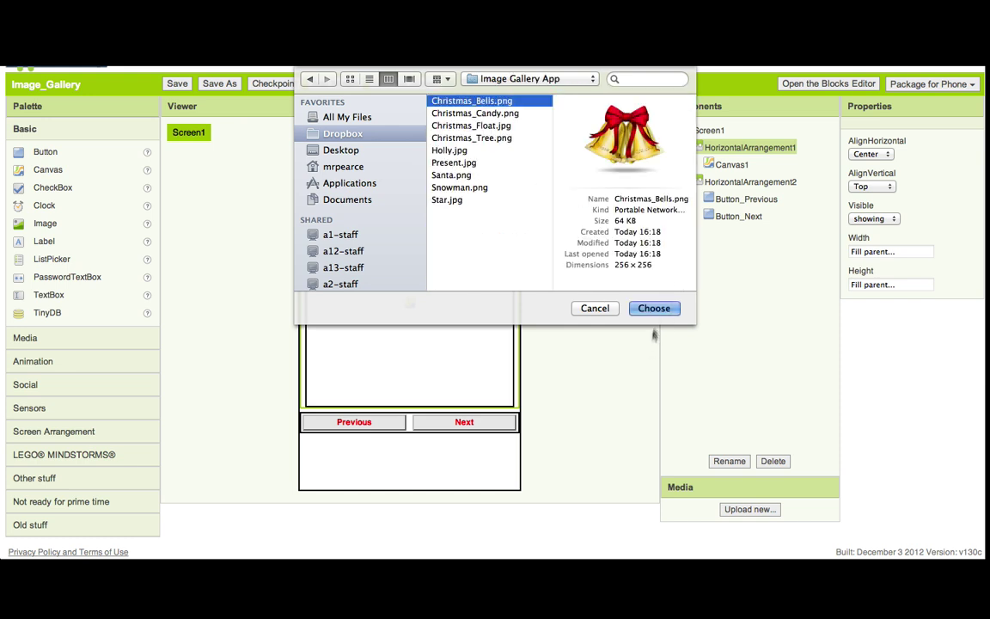
left_click(653, 308)
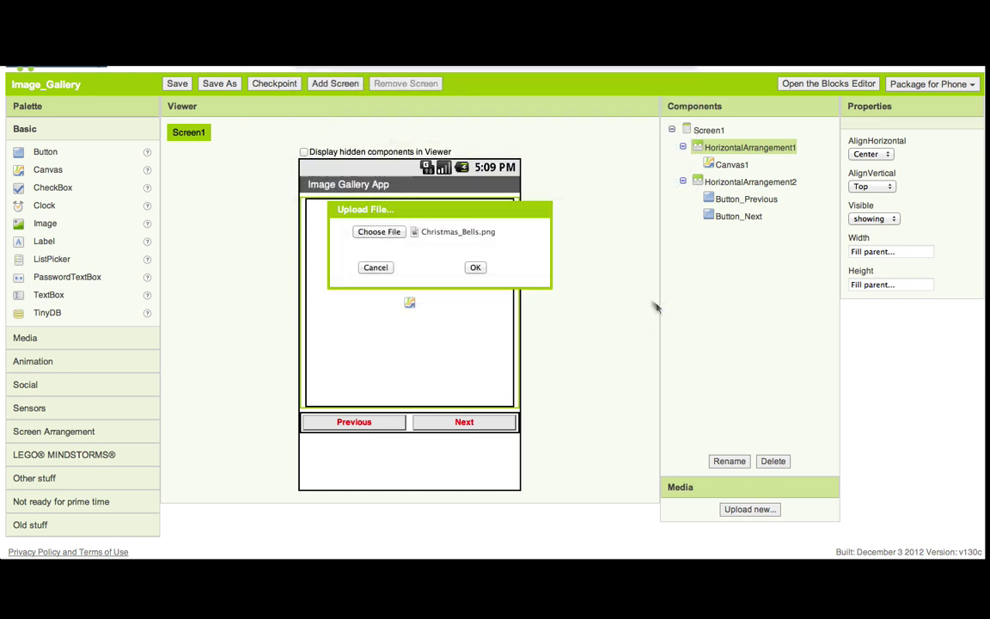
left_click(472, 268)
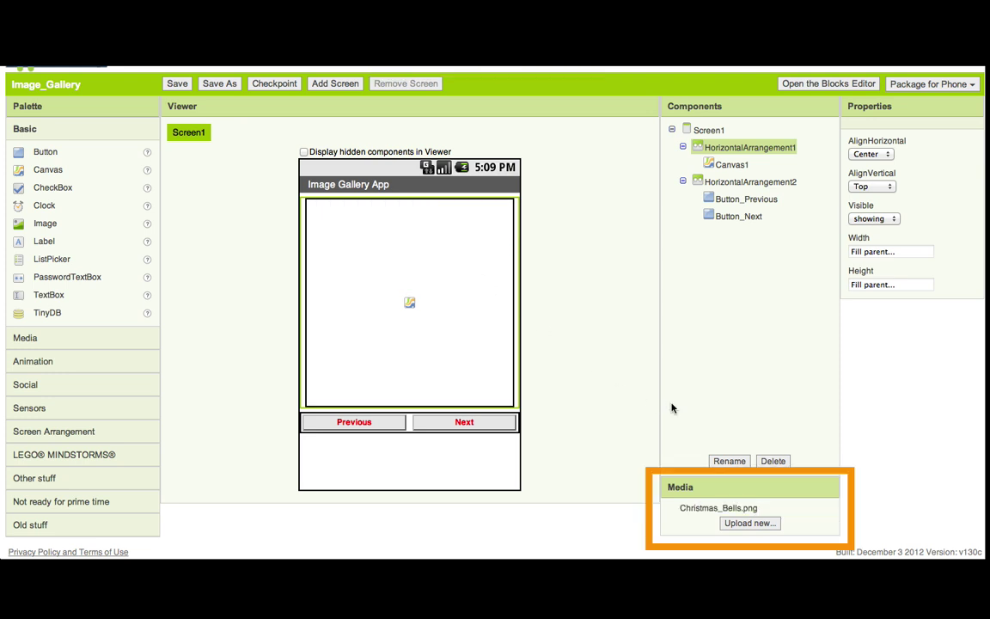
Step: Upload Christmas_Candy.png from the Image Gallery App folder as a new media file
left_click(749, 522)
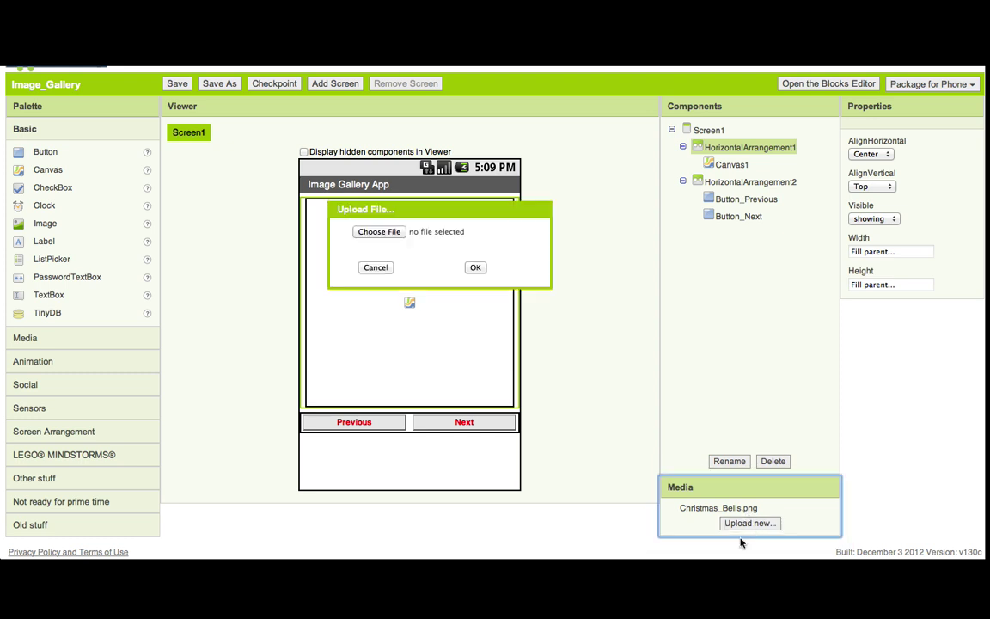
left_click(389, 234)
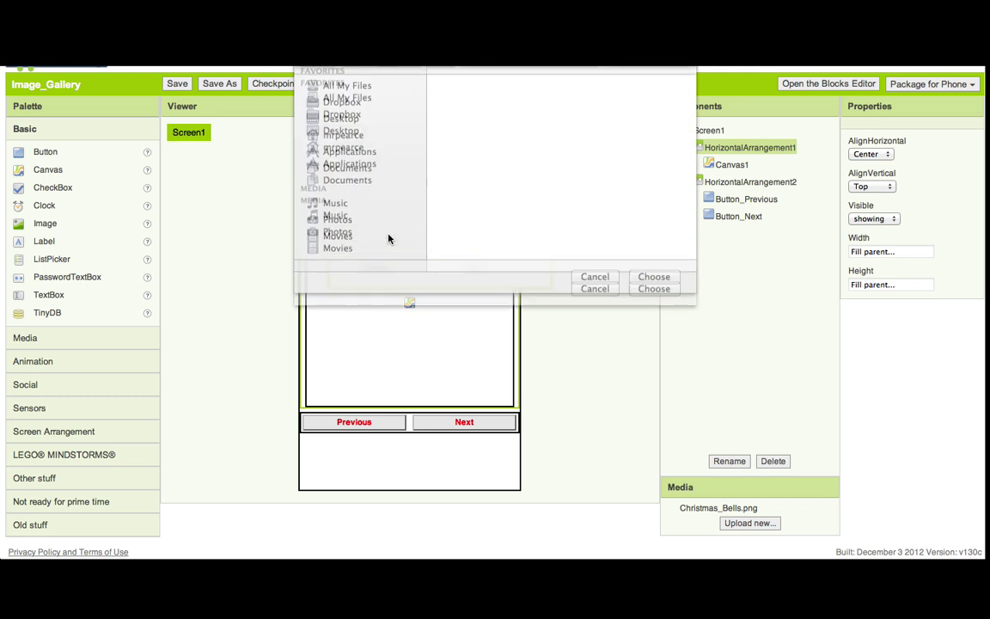
left_click(594, 114)
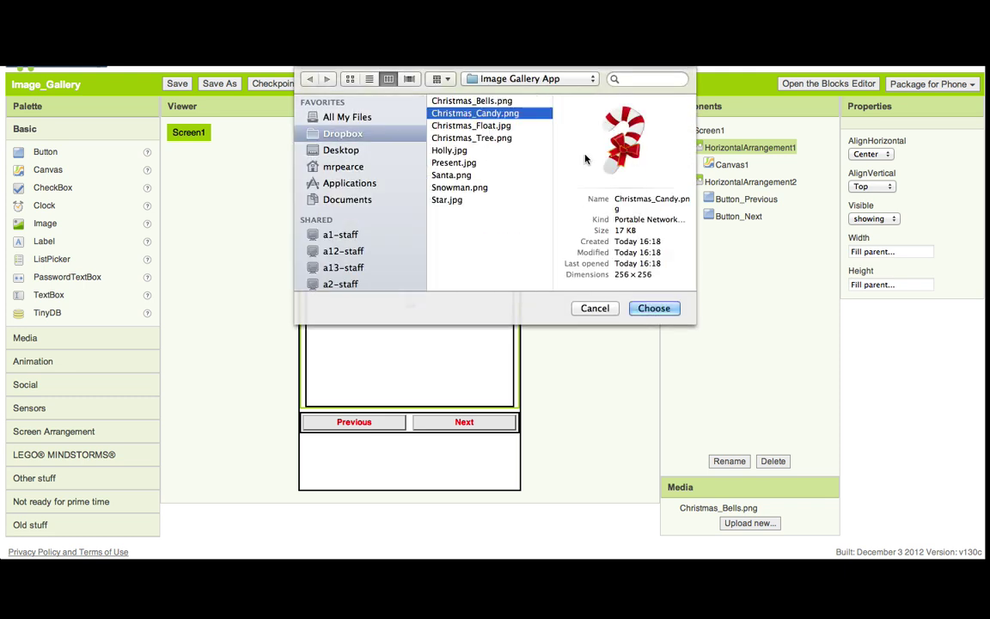
left_click(650, 309)
left_click(475, 267)
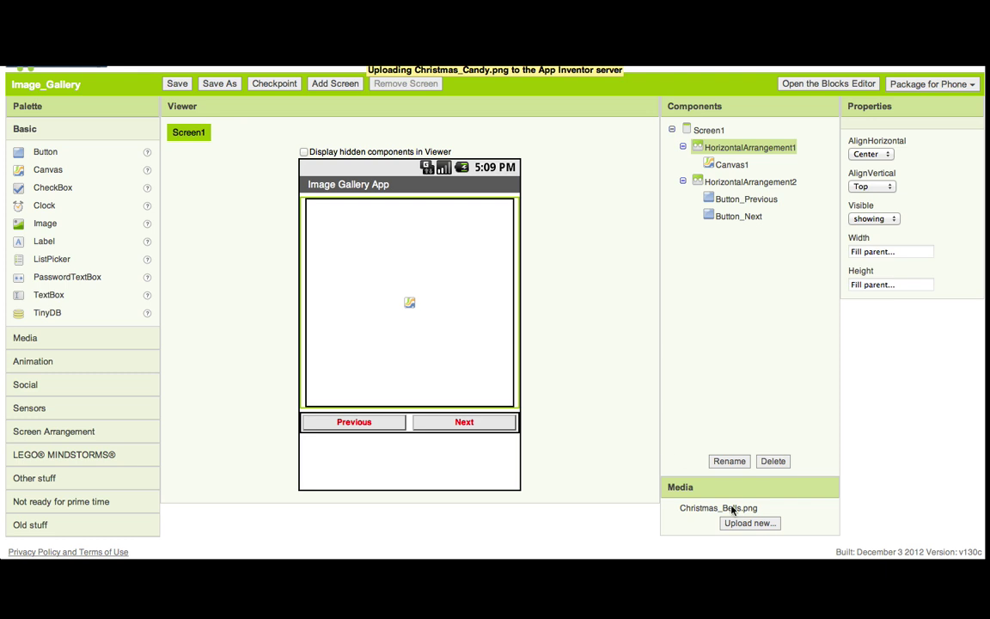
Step: Upload Christmas_Float.jpg from the Image Gallery App folder to the project's media and save the Image_Gallery project
left_click(747, 536)
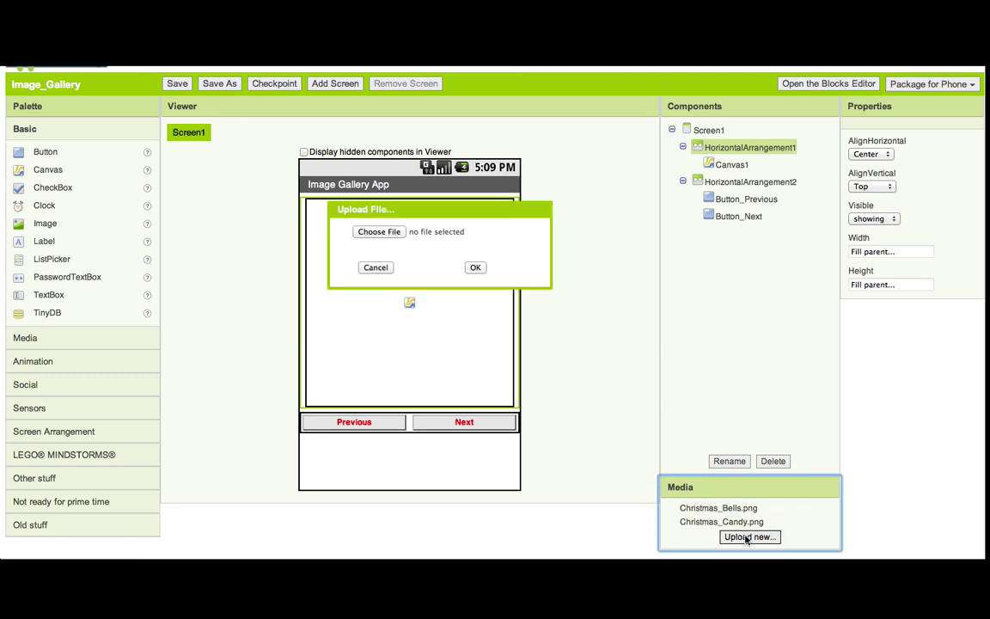
left_click(379, 232)
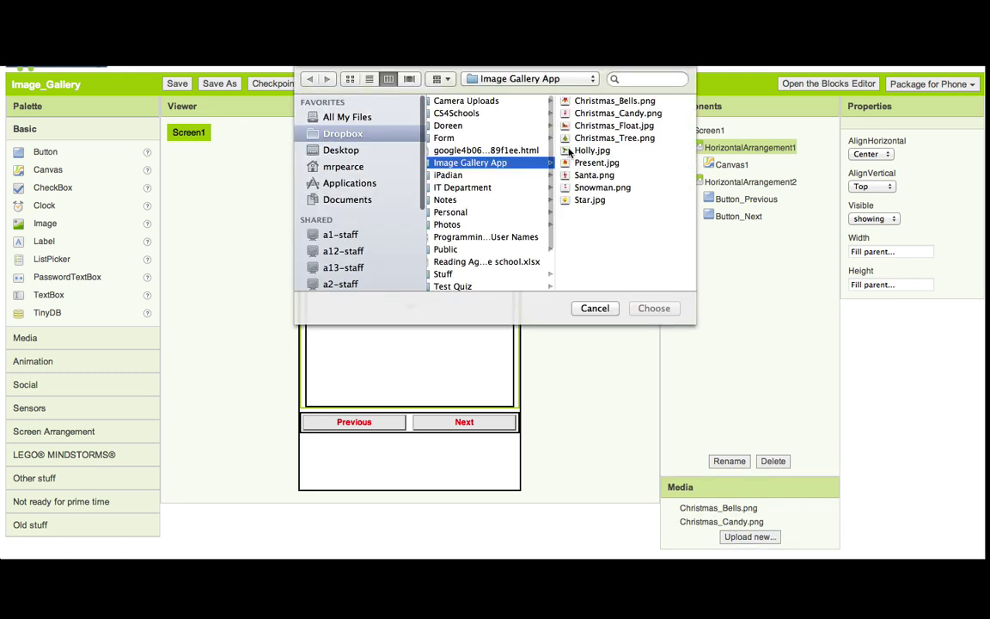
left_click(632, 126)
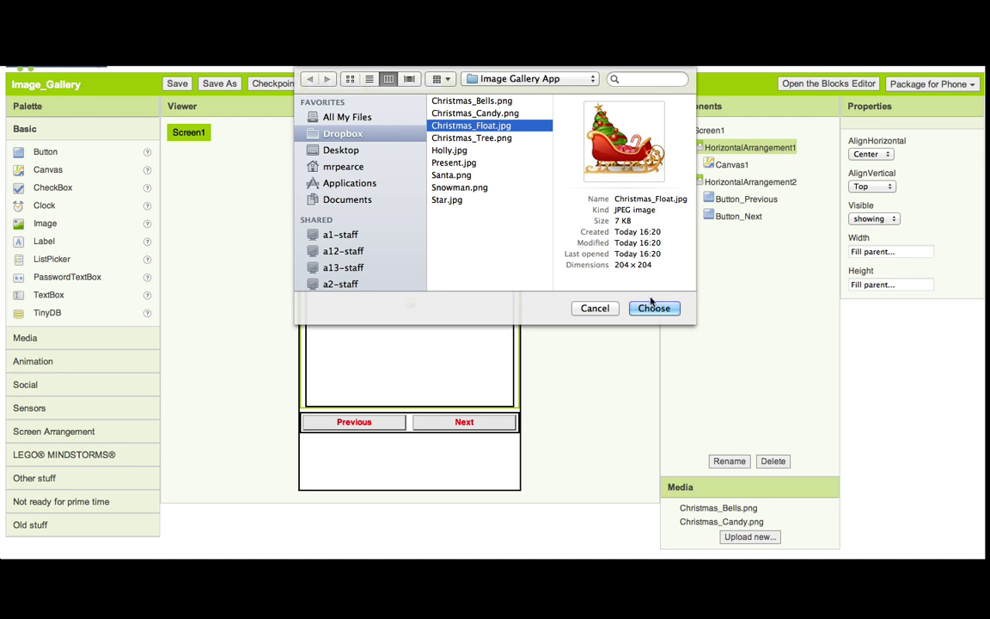
left_click(653, 307)
left_click(475, 268)
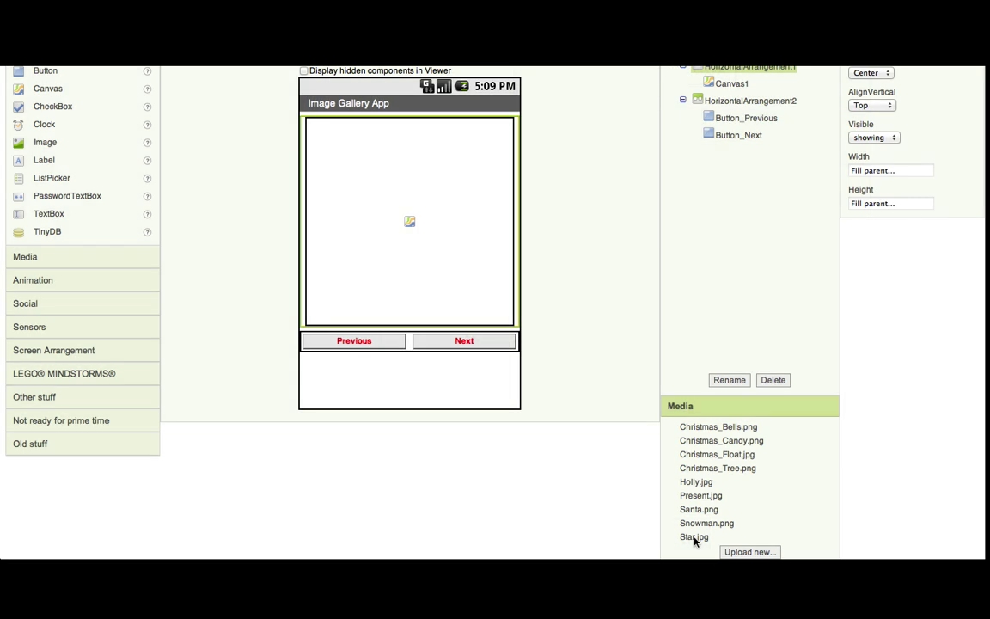
scroll(628, 330, "up", 3)
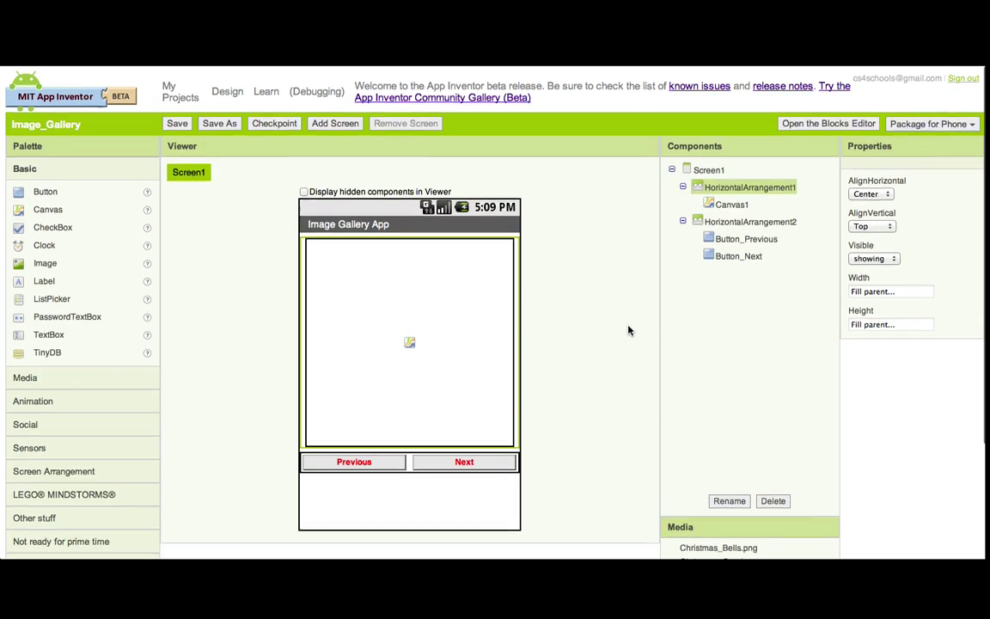
left_click(178, 124)
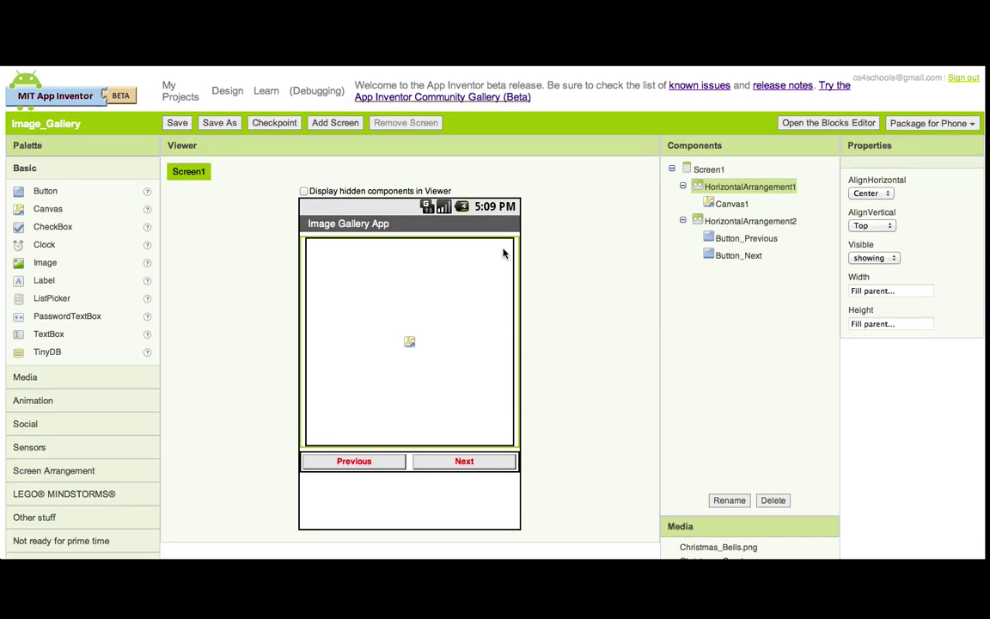